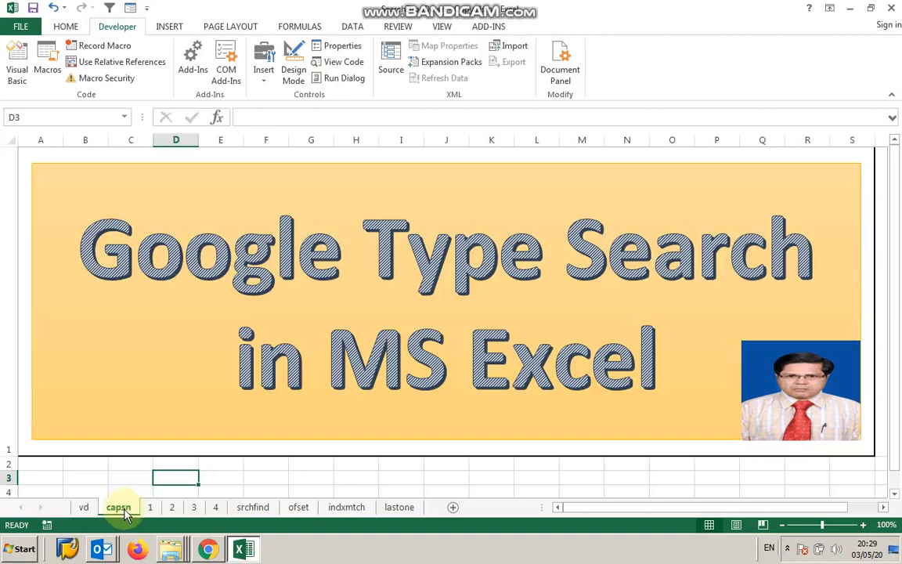
- Open sheet 2 and search the name list for "shu" using the green criterion box
left_click(150, 509)
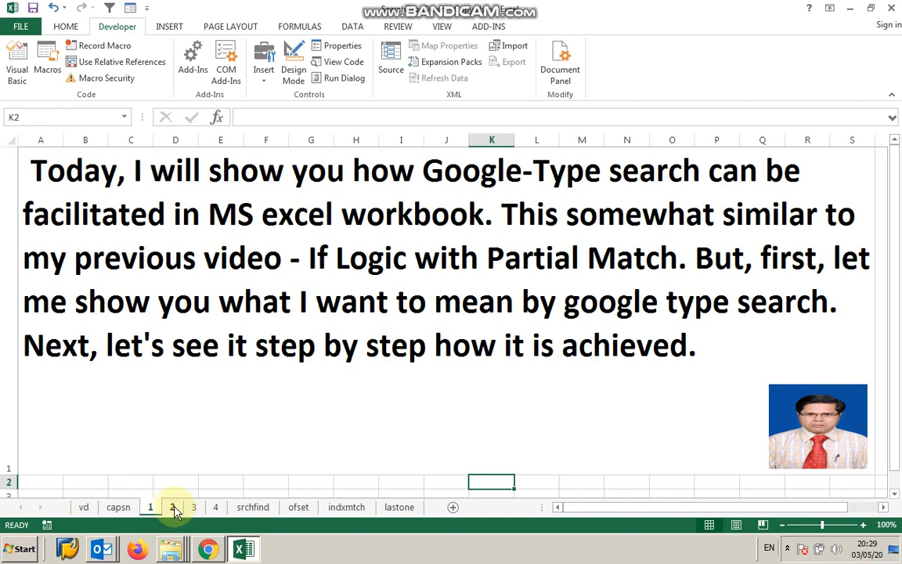
left_click(175, 509)
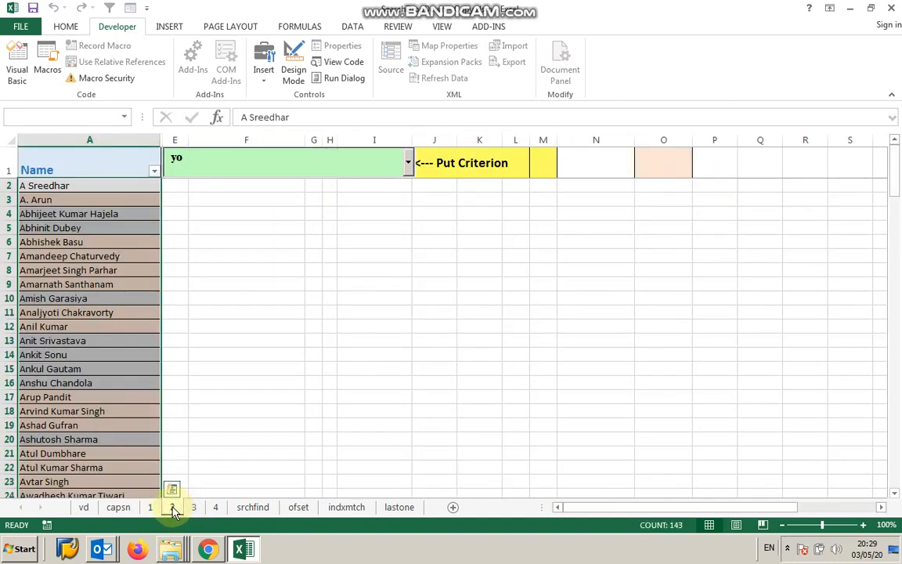
left_click_drag(191, 163, 144, 166)
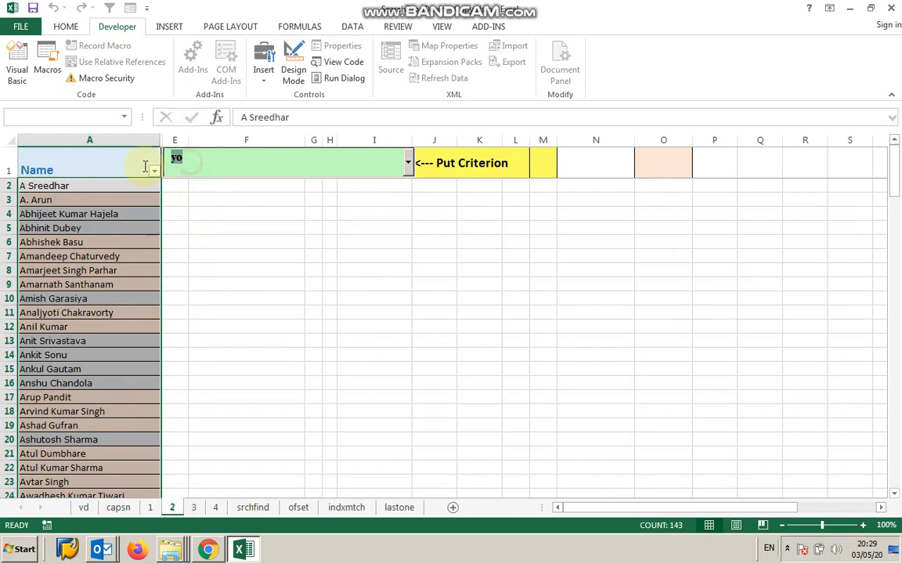
type("shu")
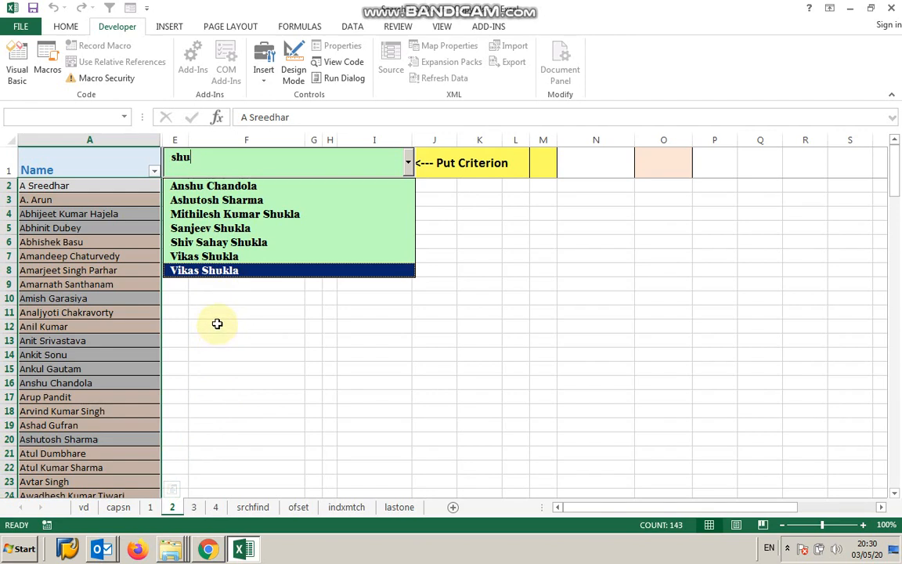
- Search the name list for "ab" and for "an", and look through the matching suggestions
left_click(166, 161)
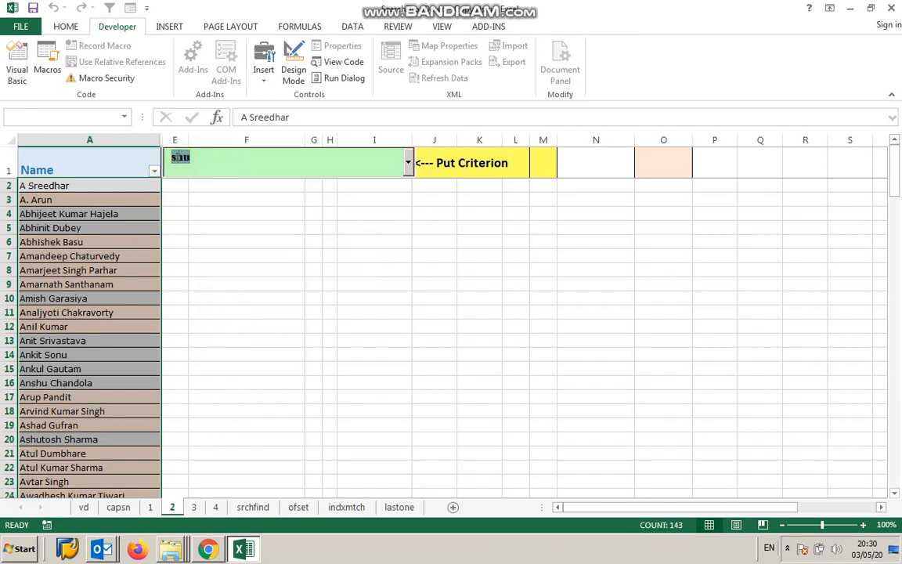
type("ab")
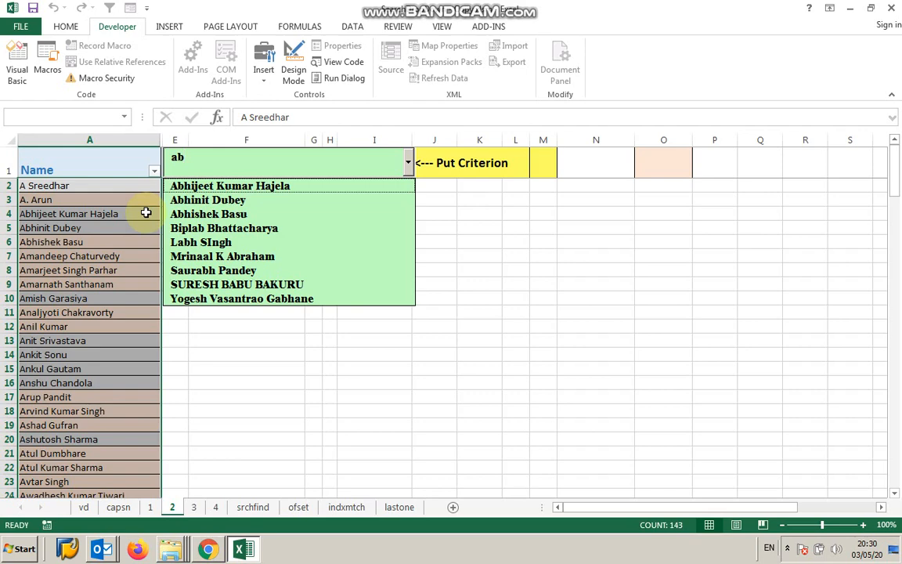
key("BackSpace")
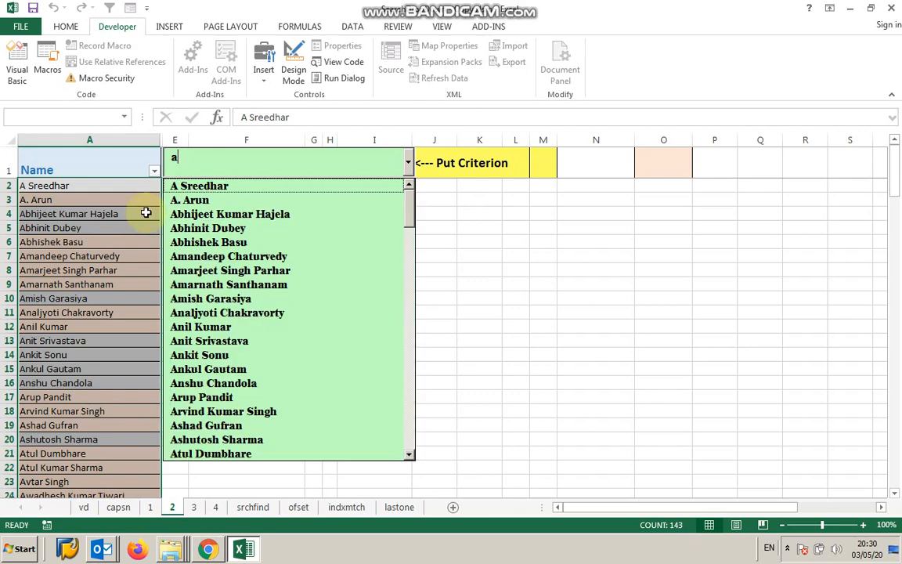
type("n")
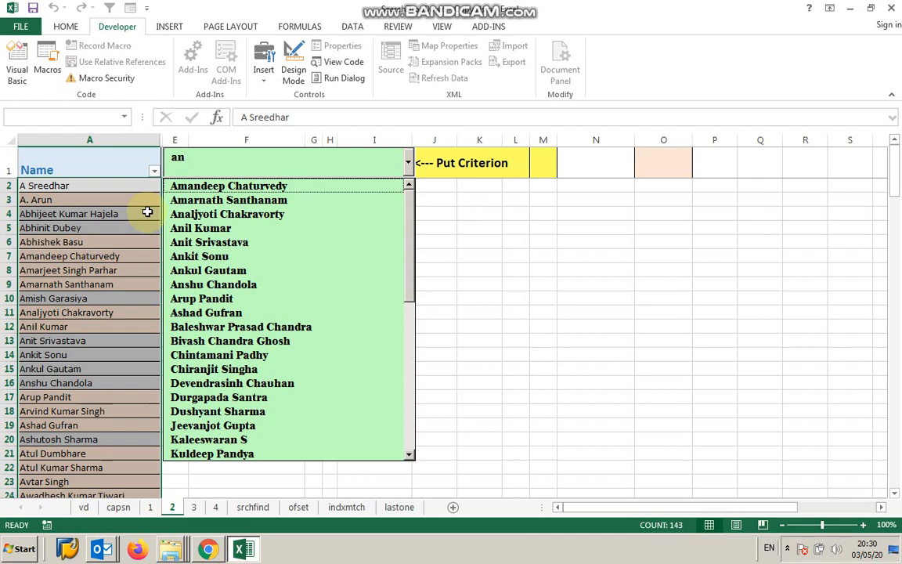
left_click_drag(423, 297, 378, 249)
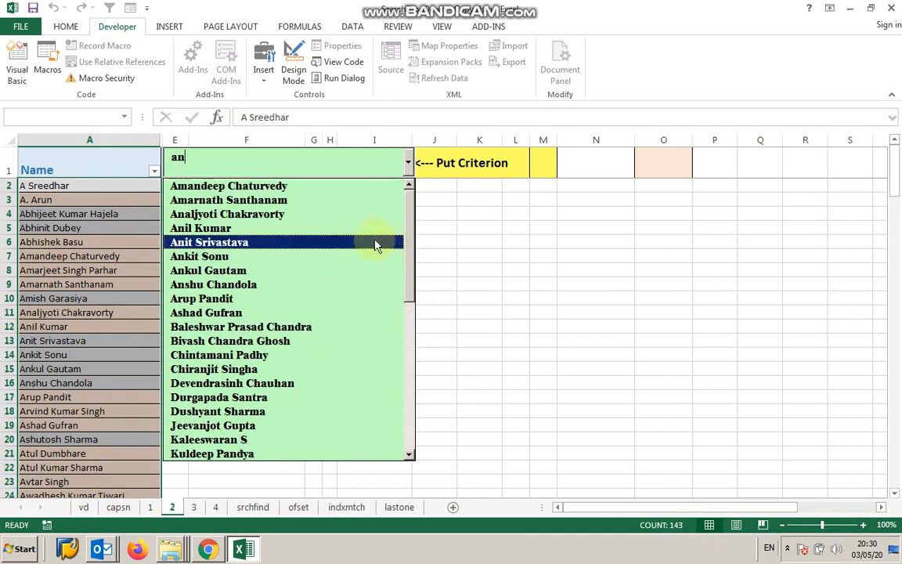
- Search the name list for "bi" and for "yo" with the criterion box
left_click_drag(189, 159, 158, 155)
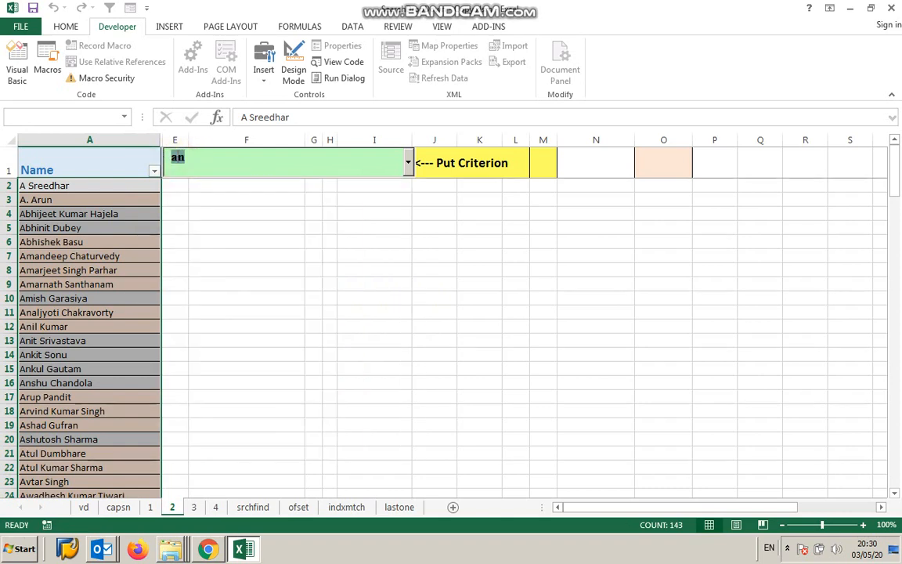
type("bi")
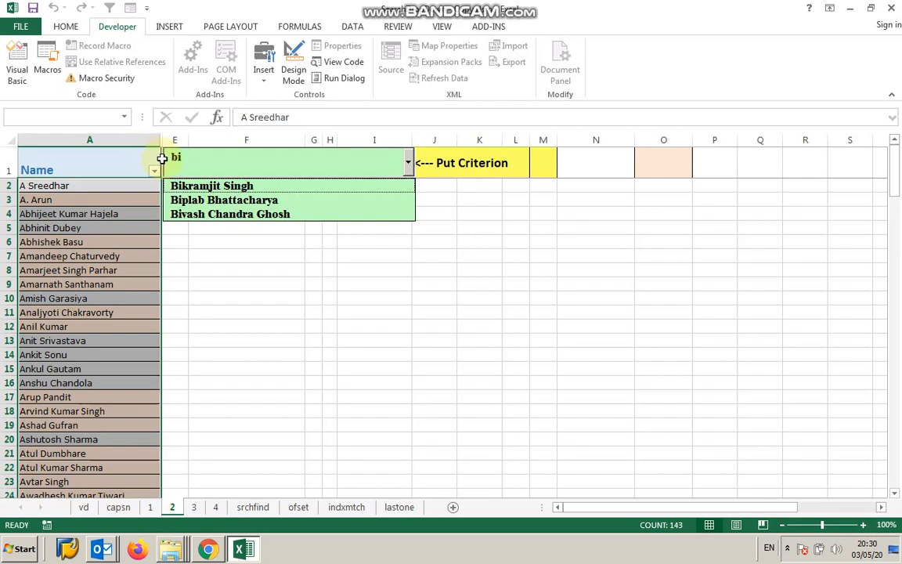
left_click(185, 157)
left_click_drag(185, 157, 158, 154)
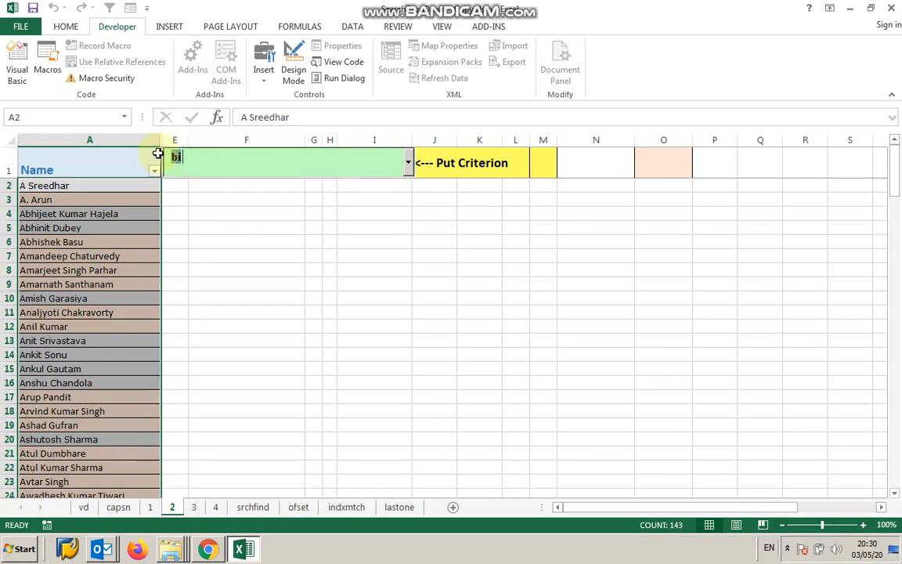
type("yo")
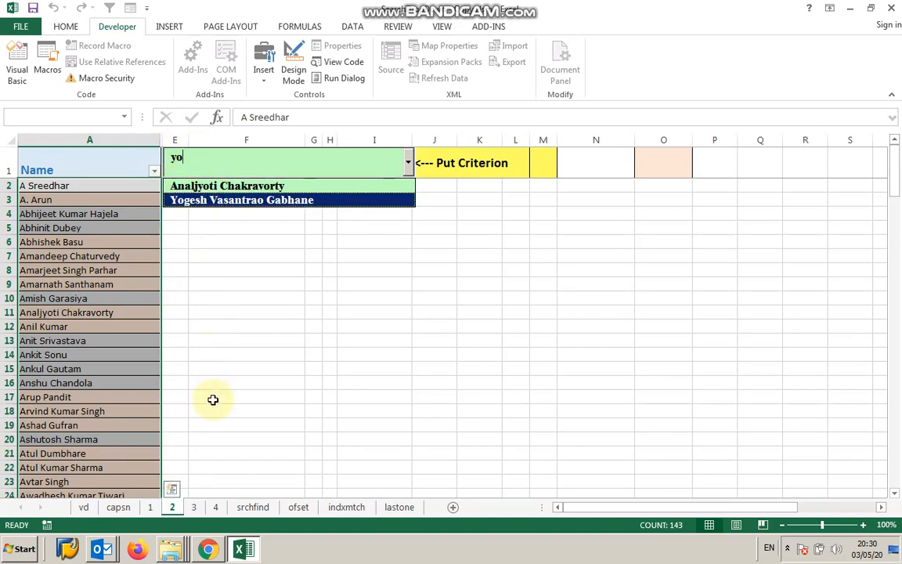
- View sheet 3 and set the Trust Center macro settings to "Enable all macros", accepting the Excel options
left_click(195, 507)
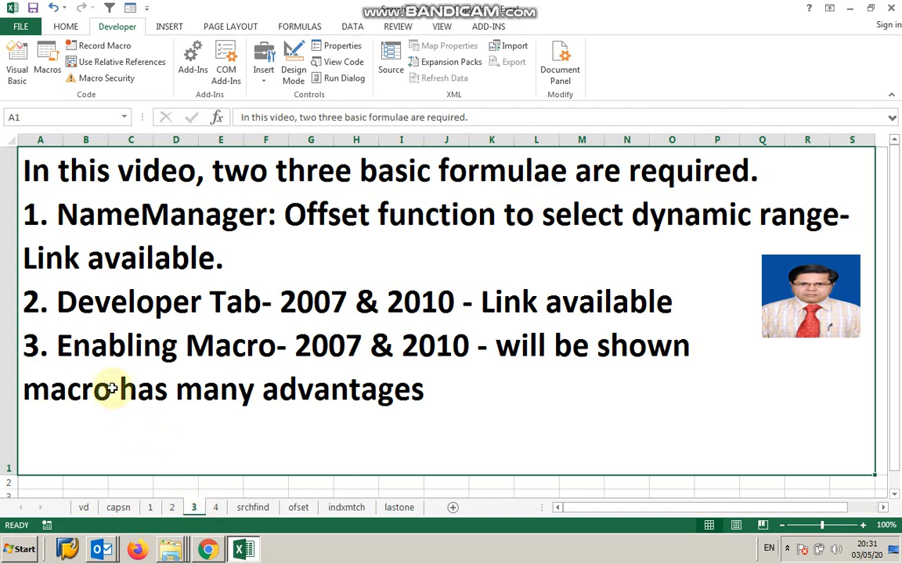
left_click(22, 28)
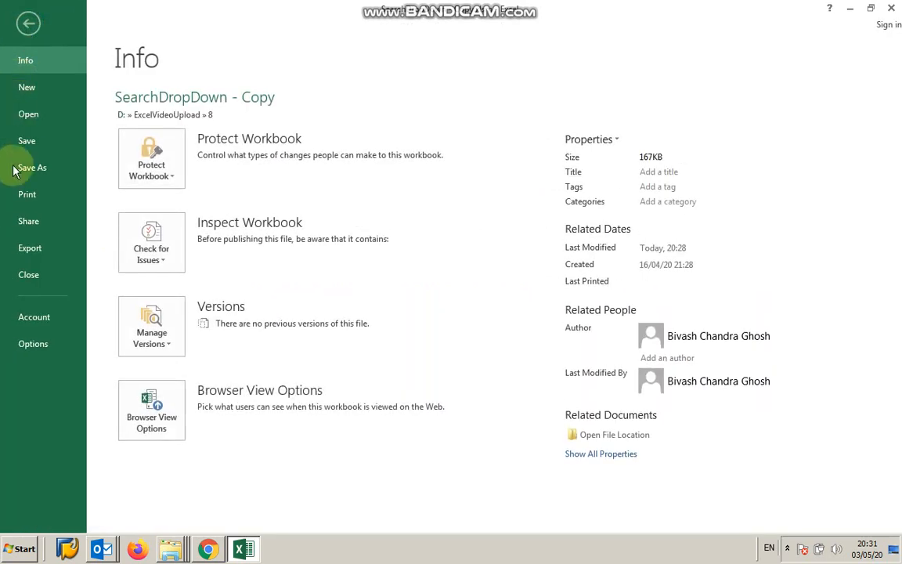
left_click(31, 345)
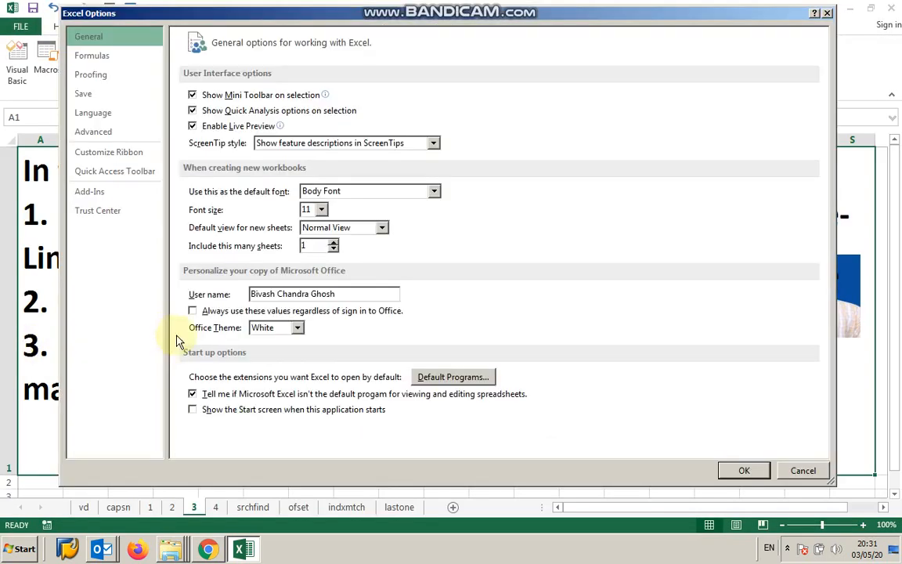
left_click(109, 213)
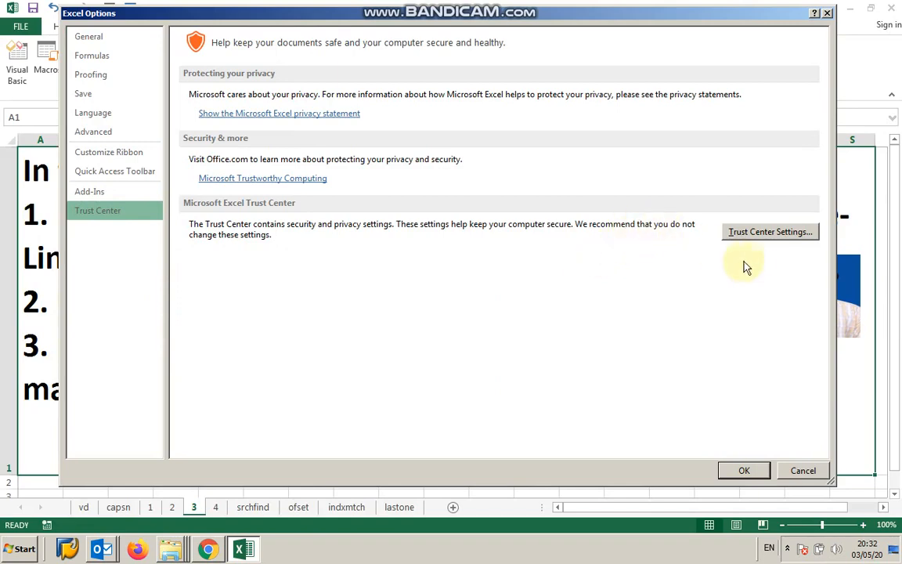
left_click(762, 235)
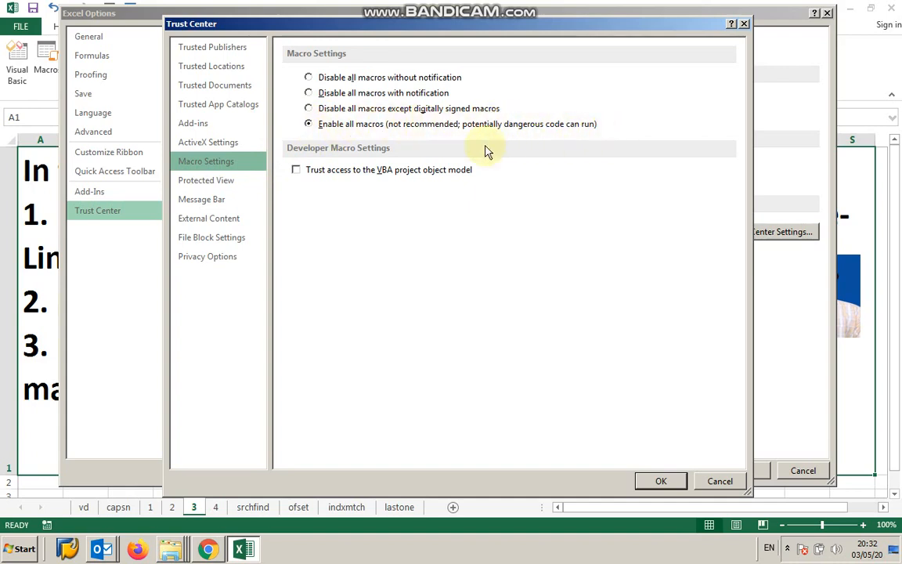
left_click(309, 77)
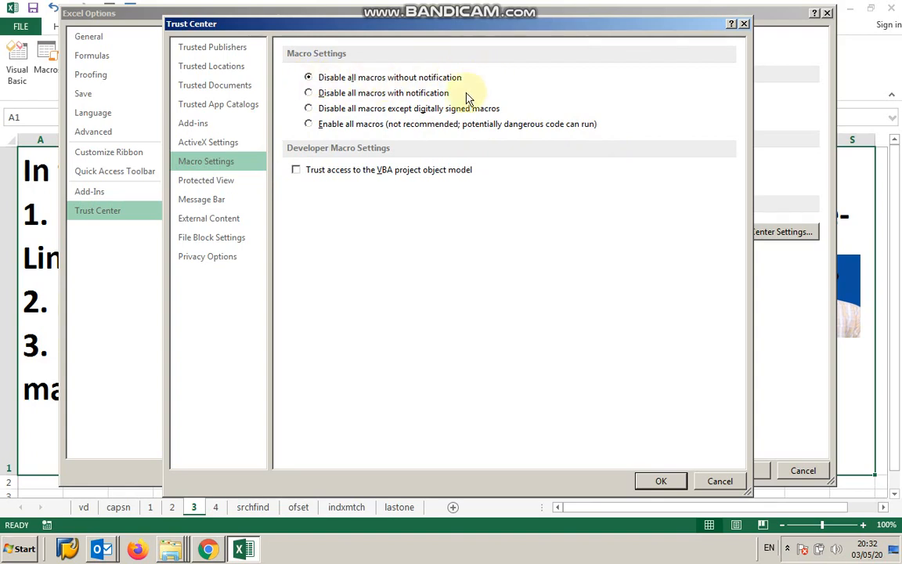
left_click(310, 125)
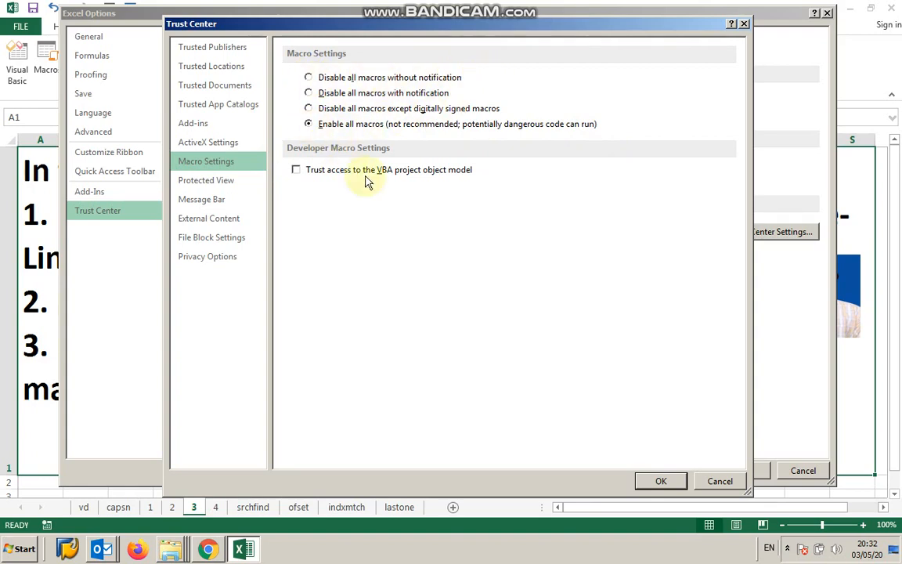
left_click(663, 480)
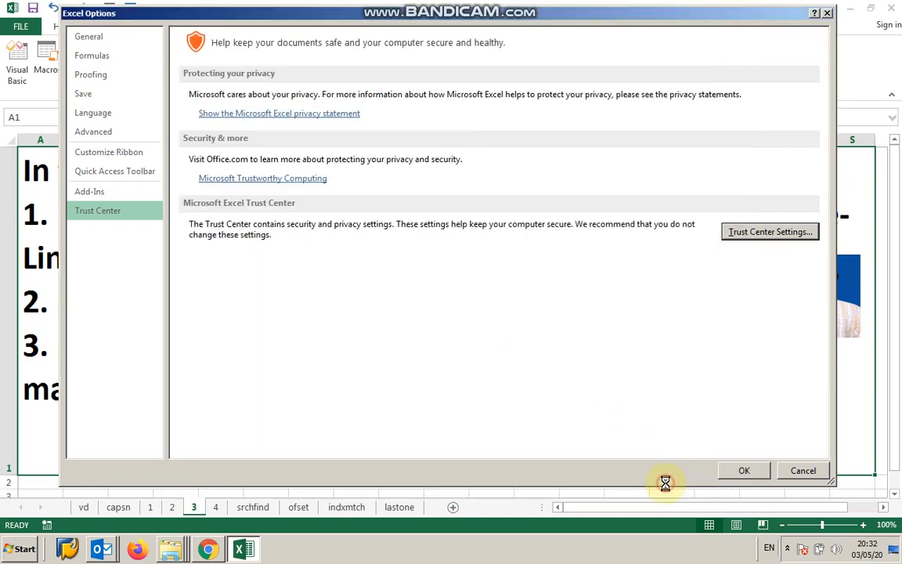
left_click(741, 470)
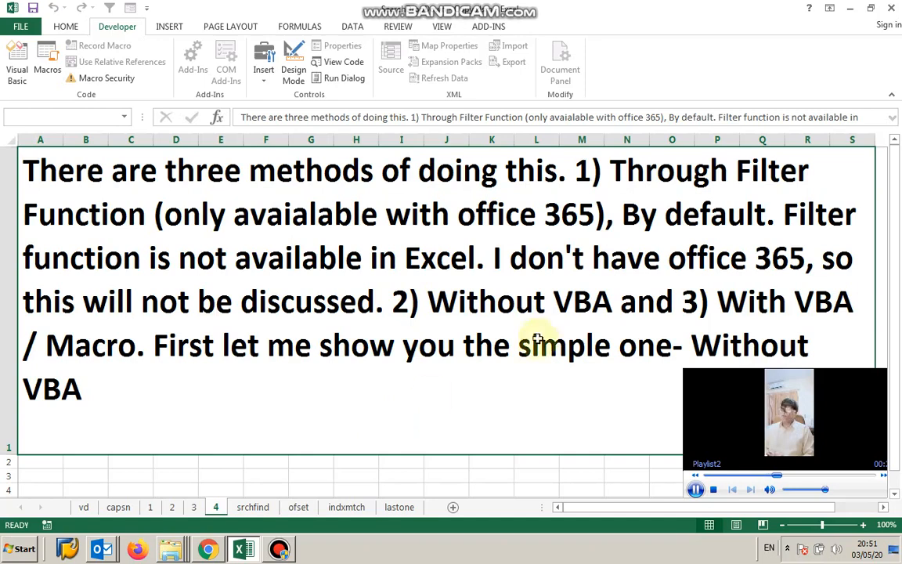
- Replace the full stop after "By default" with a comma in the text of cell A1 on sheet 4
double_click(766, 220)
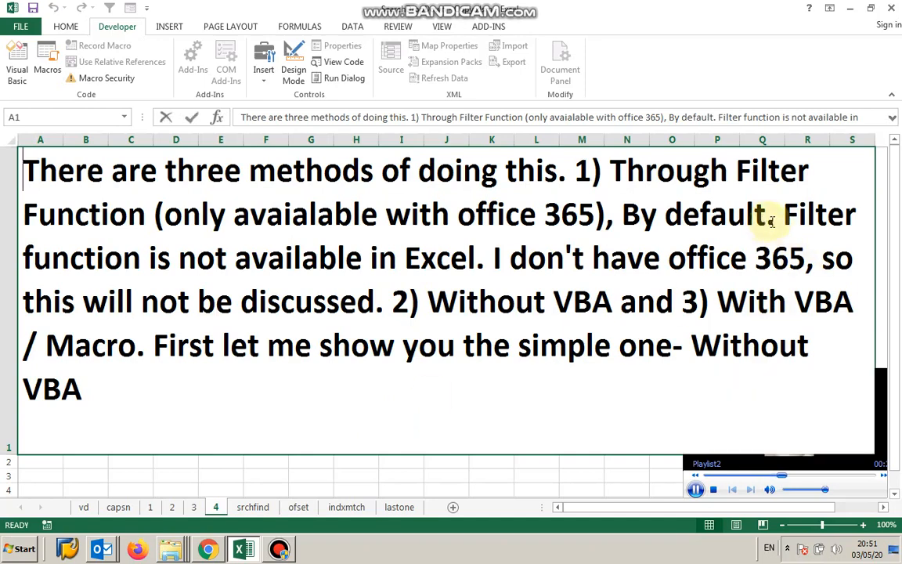
left_click_drag(773, 221, 764, 223)
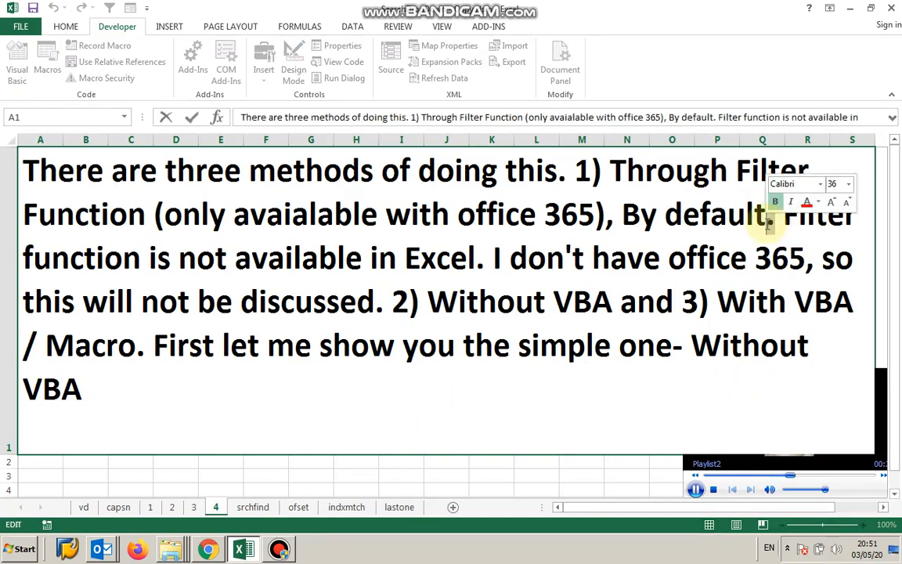
type(",")
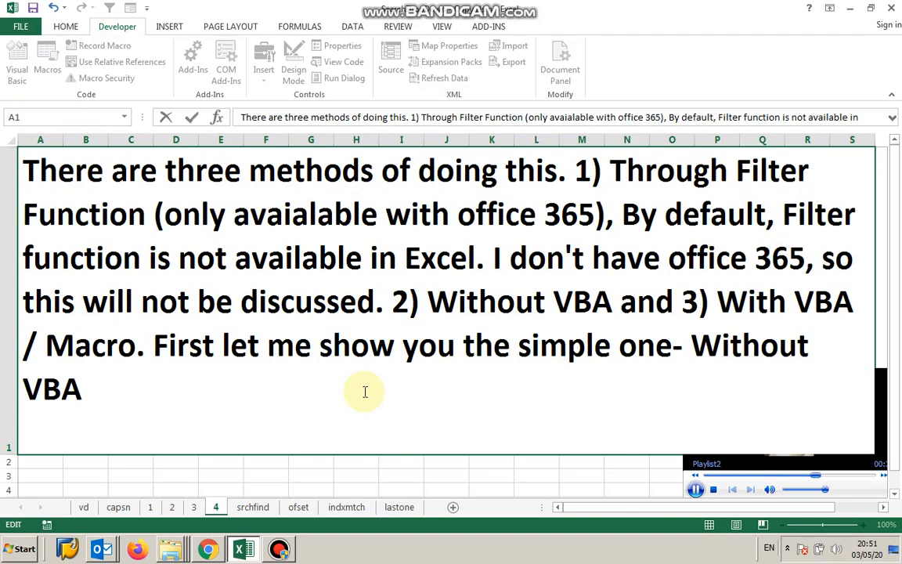
left_click(413, 459)
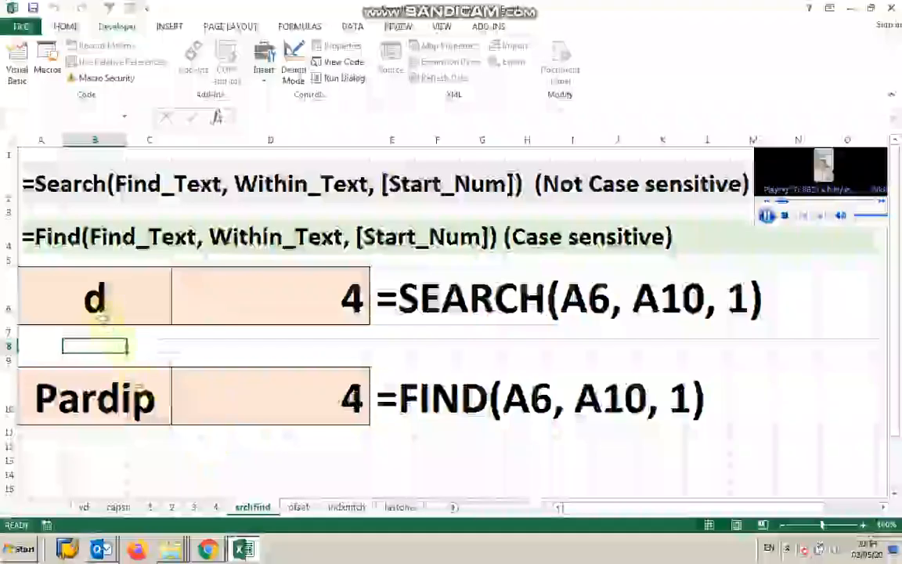
- Test the SEARCH and FIND formulas on the srchfind sheet by setting cell A6 to "D" and replacing it with "m"
left_click(97, 304)
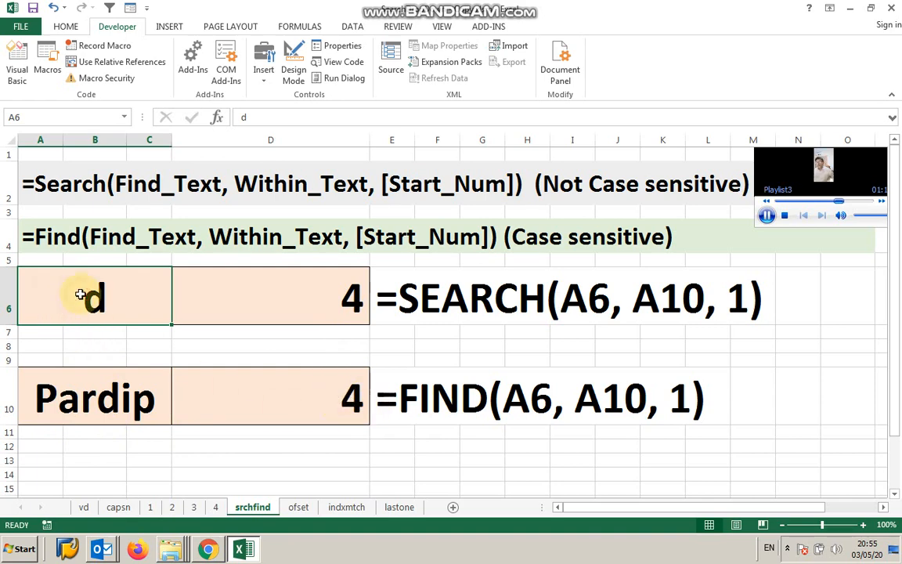
type("D")
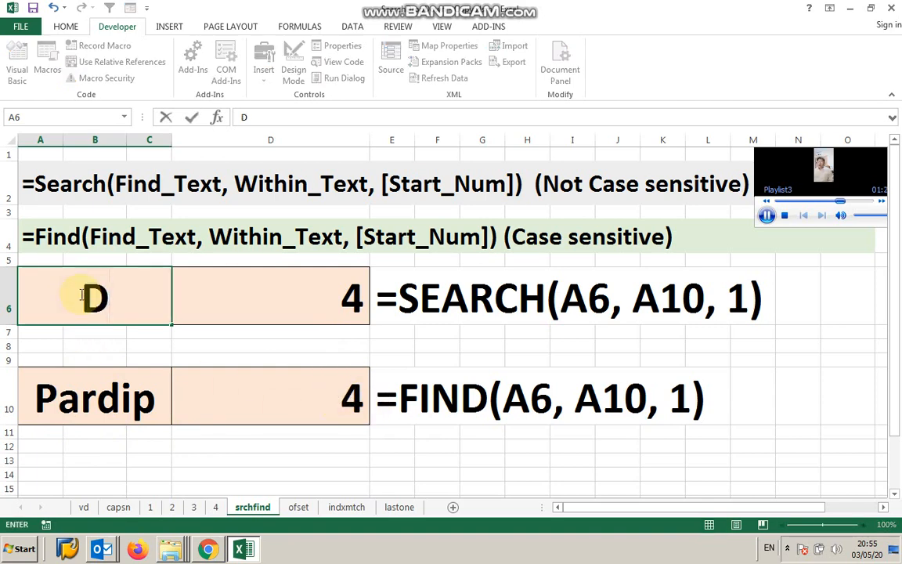
left_click(94, 336)
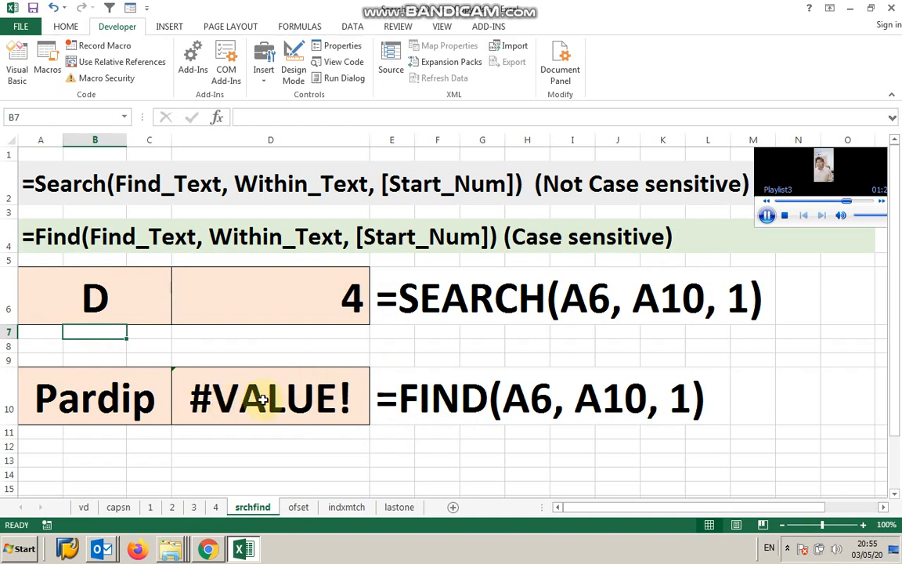
left_click(89, 298)
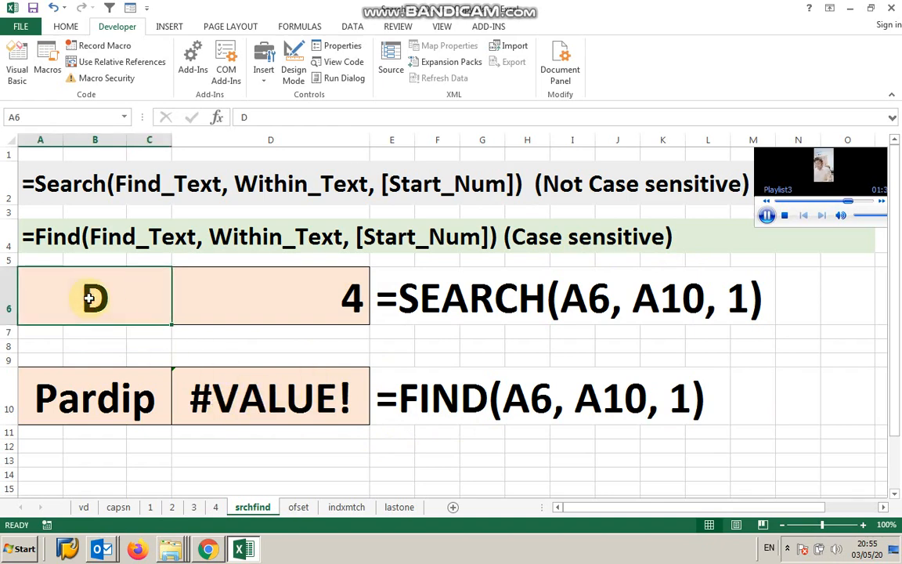
type("m")
left_click(99, 343)
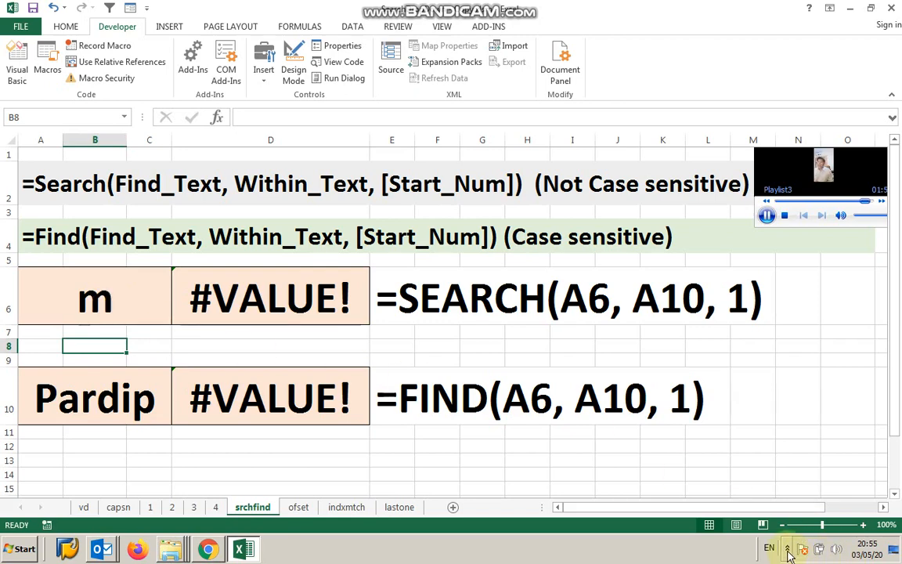
- On the ofset sheet, examine the OFFSET formula behind the NameList named range and the cells it covers
left_click(298, 507)
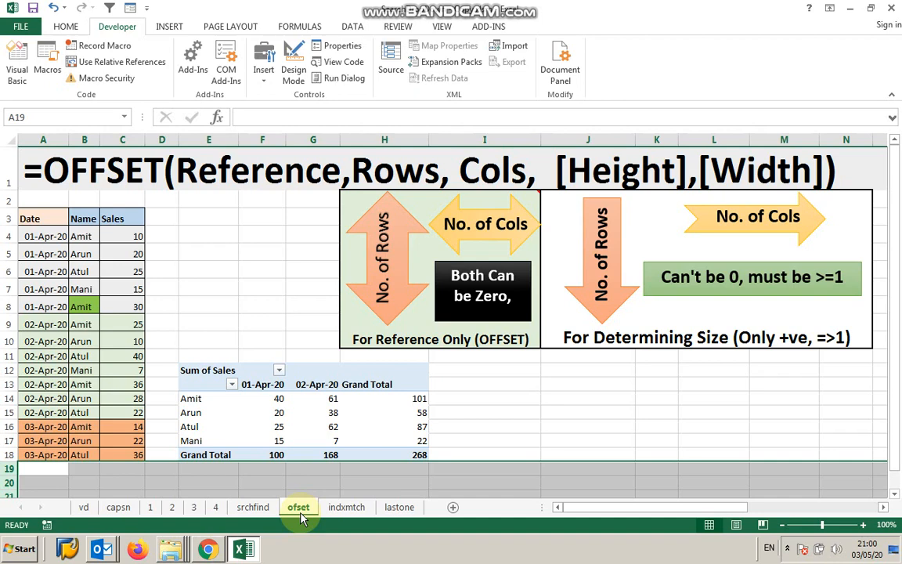
left_click(298, 26)
left_click(396, 71)
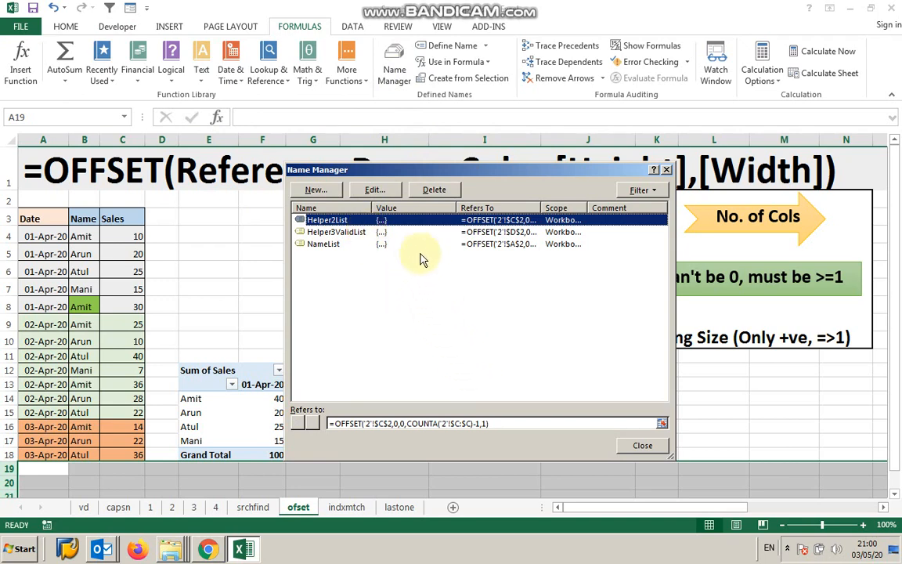
left_click(309, 243)
left_click(495, 424)
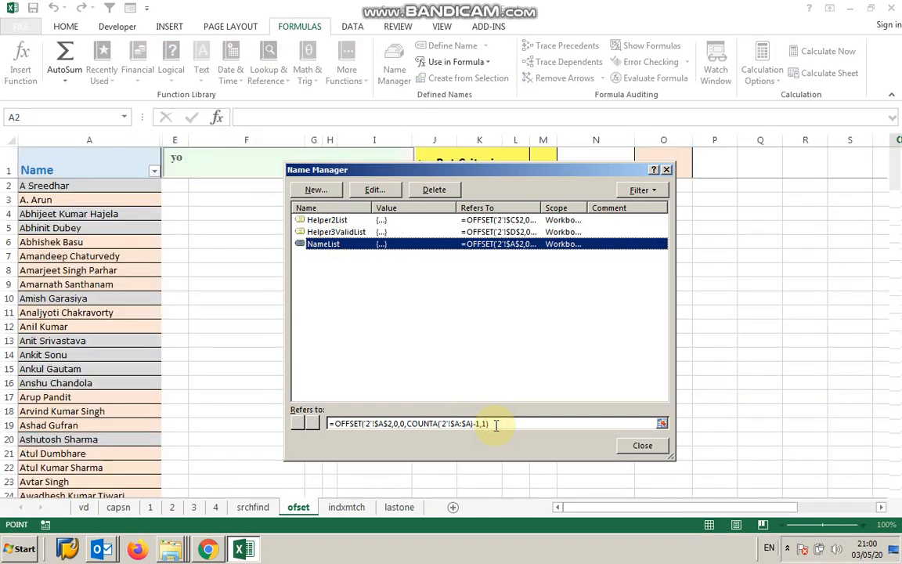
scroll(118, 381, "down", 5)
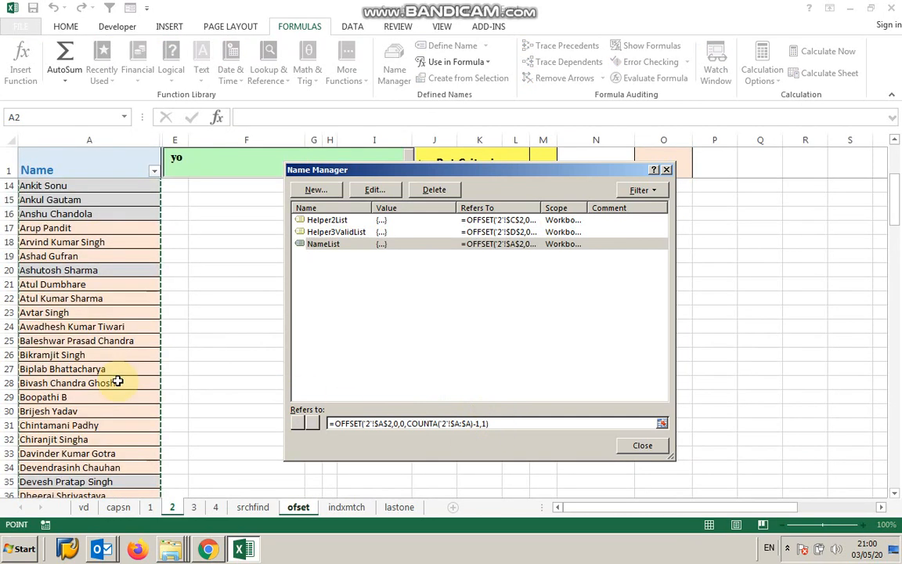
scroll(117, 381, "up", 4)
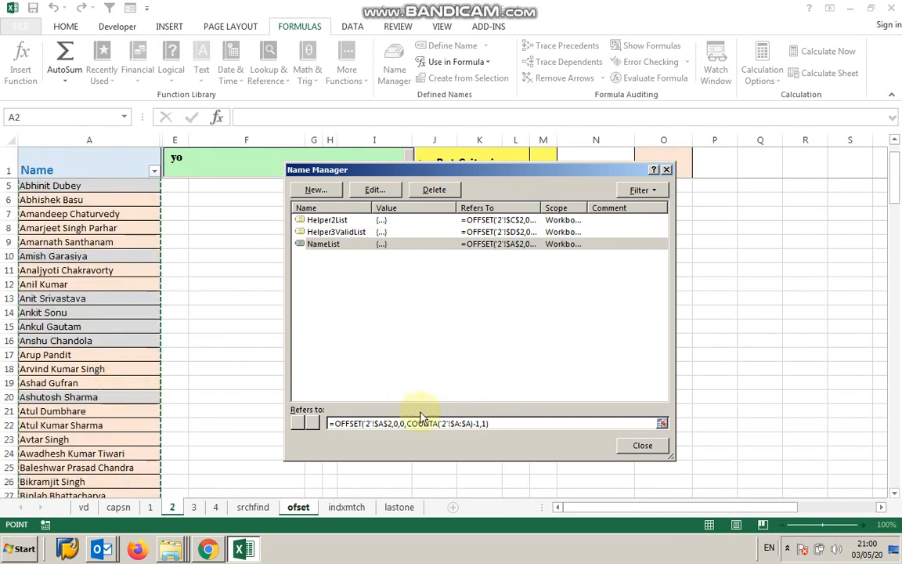
left_click(641, 447)
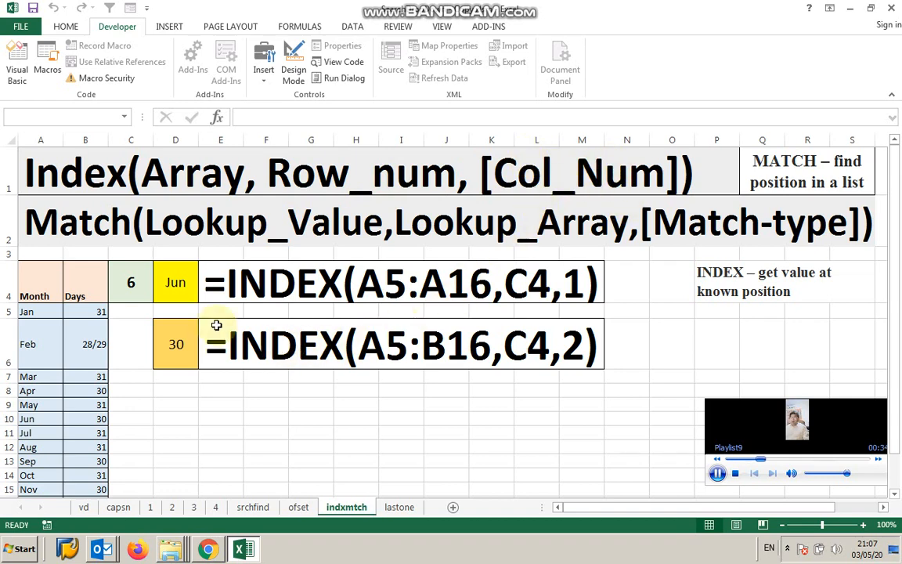
- On the indxmtch sheet, examine the INDEX formula in D4 and the month range A5:A16 it uses as its array
left_click(175, 285)
left_click_drag(44, 292, 97, 454)
scroll(116, 420, "up", 1)
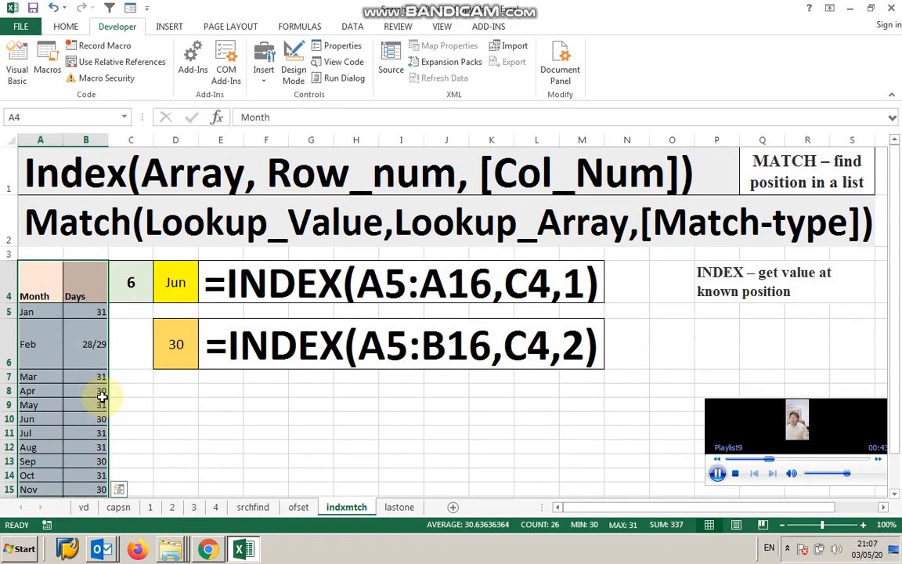
left_click(168, 284)
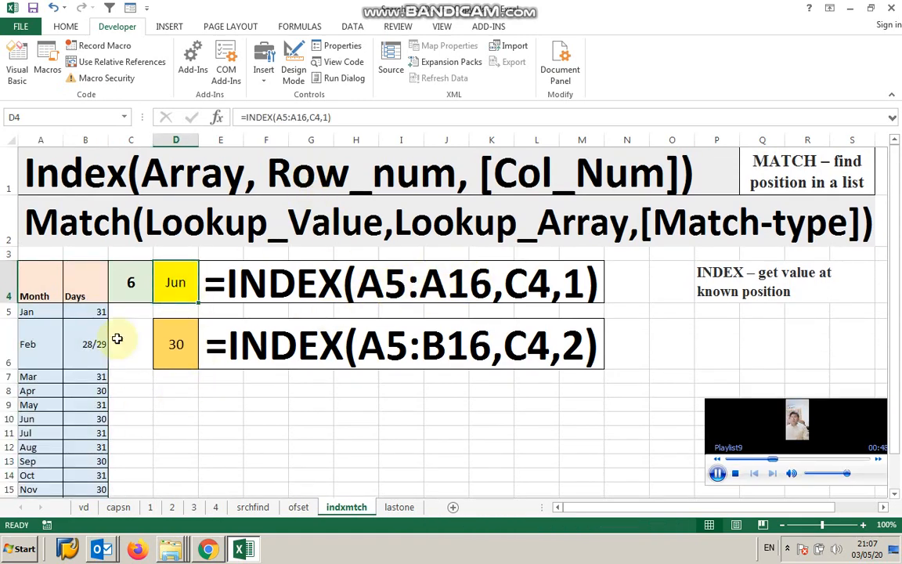
left_click_drag(26, 312, 36, 456)
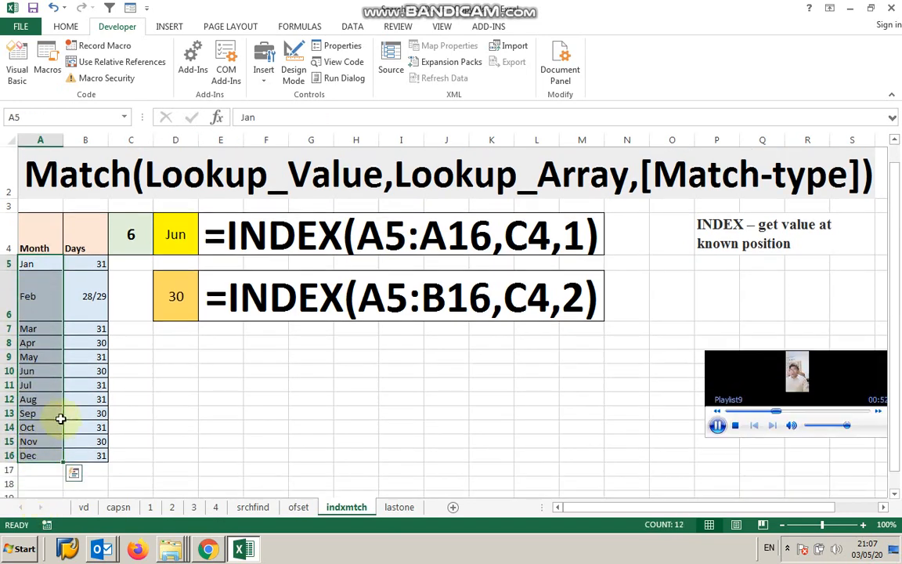
scroll(97, 384, "up", 1)
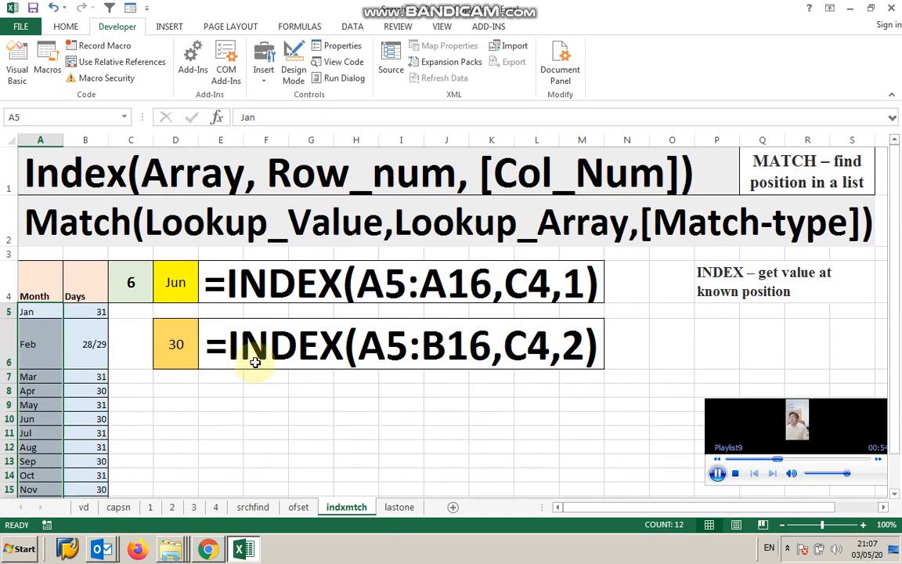
- Check the row number in C4 by counting the months one by one from Jan to Jun
left_click(130, 283)
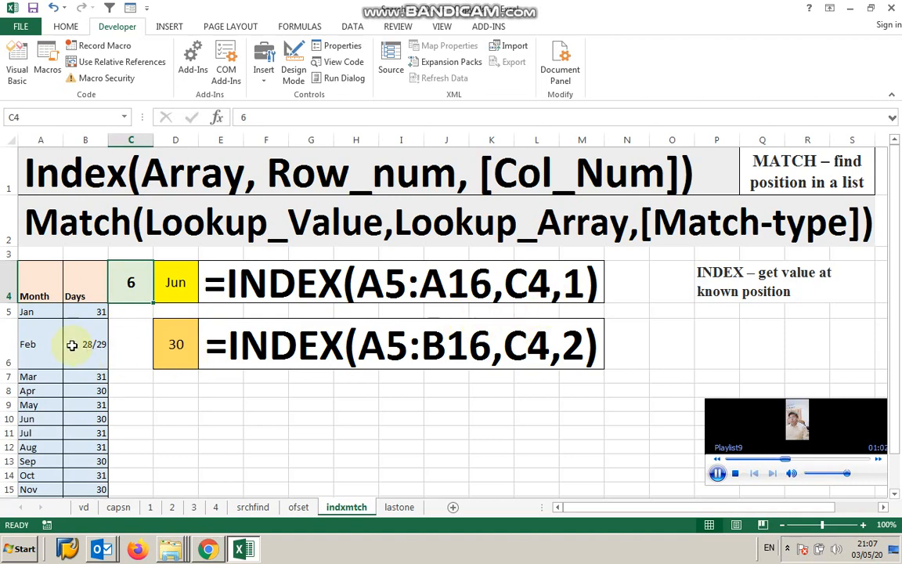
left_click(35, 313)
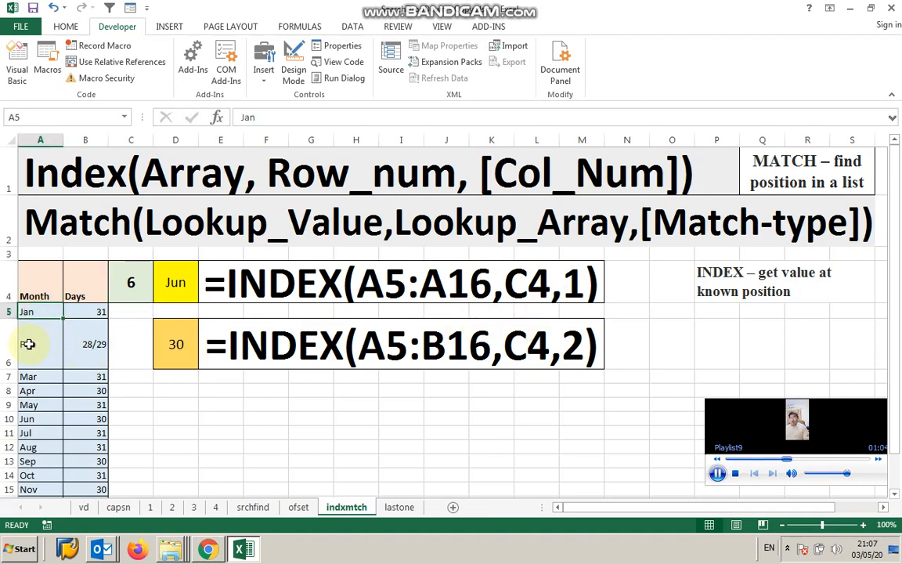
left_click(28, 344)
left_click(29, 377)
left_click(35, 392)
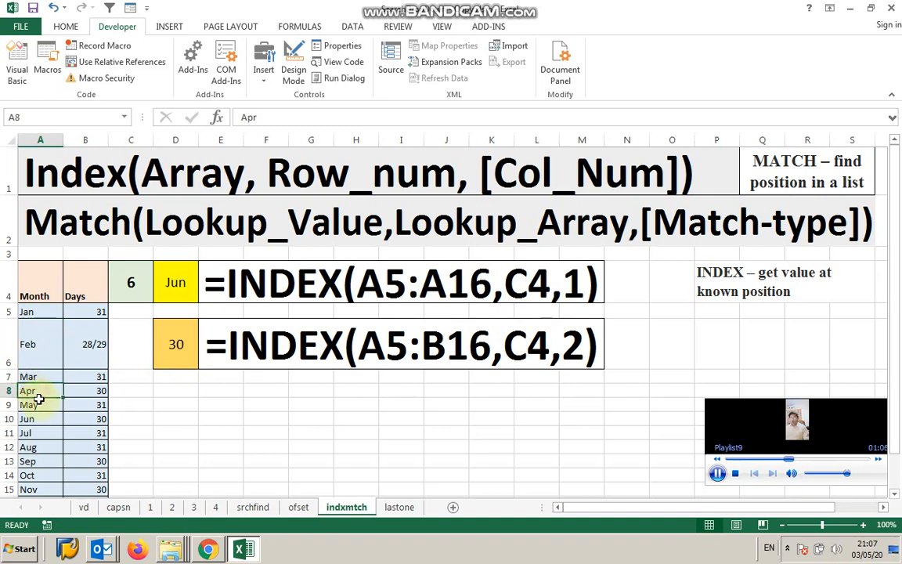
left_click(43, 405)
left_click(48, 416)
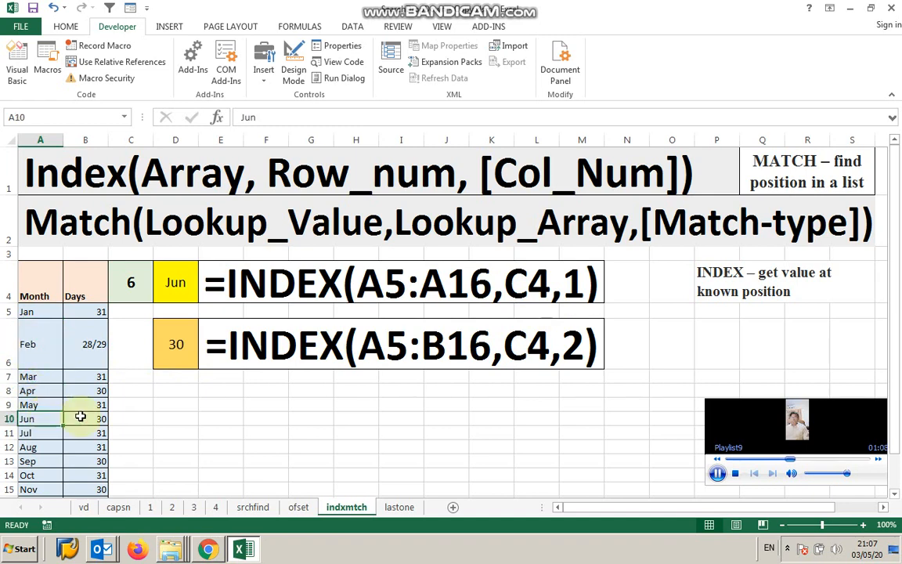
- Remove the optional column number from the INDEX formula in D4, making it =INDEX(A5:A16,C4)
left_click(180, 283)
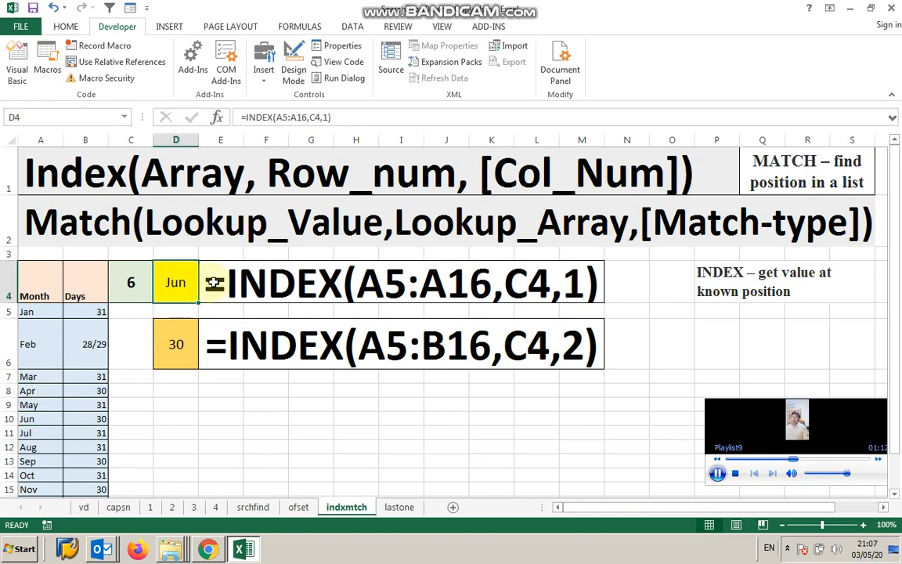
left_click(330, 119)
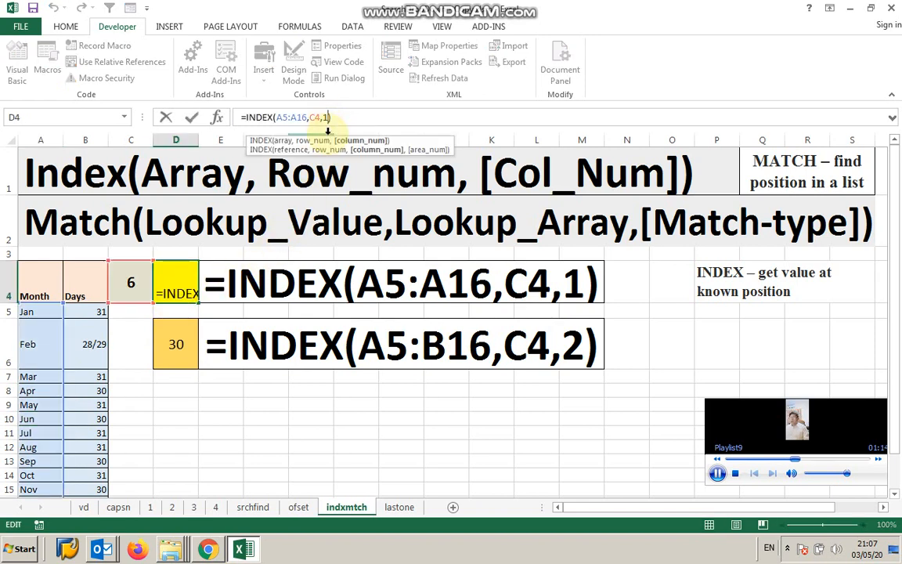
key("BackSpace")
key("BackSpace")
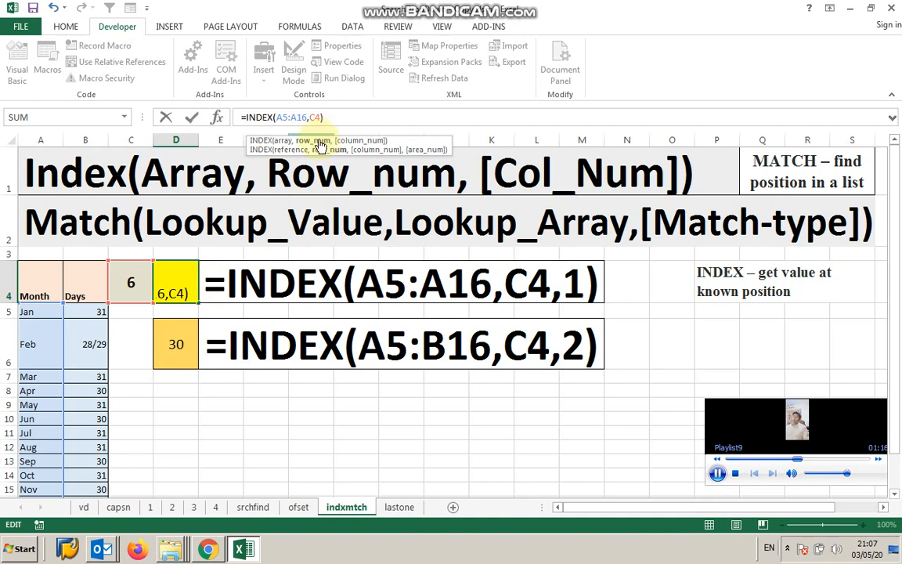
left_click(194, 121)
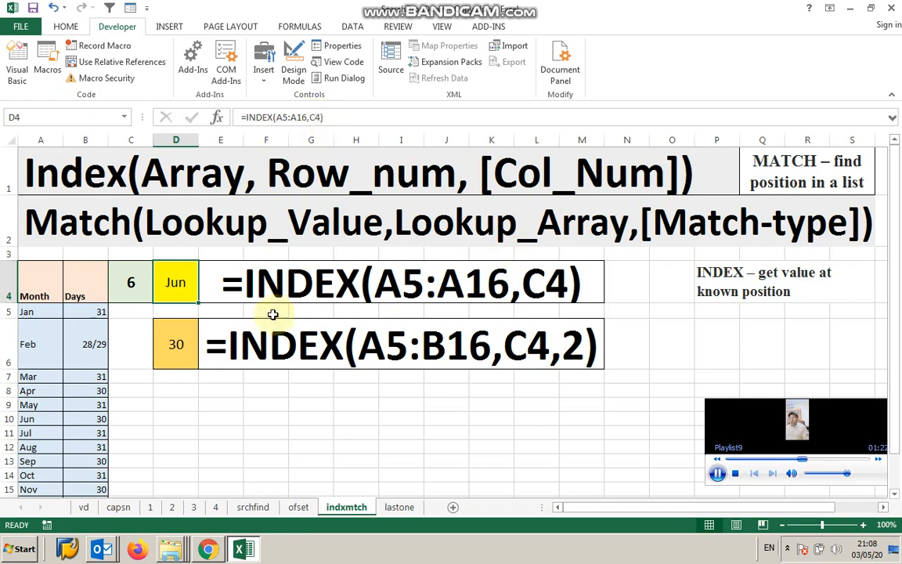
- Examine the two-column INDEX formula in D6, its month and days array, and the matching Jun row
left_click(173, 355)
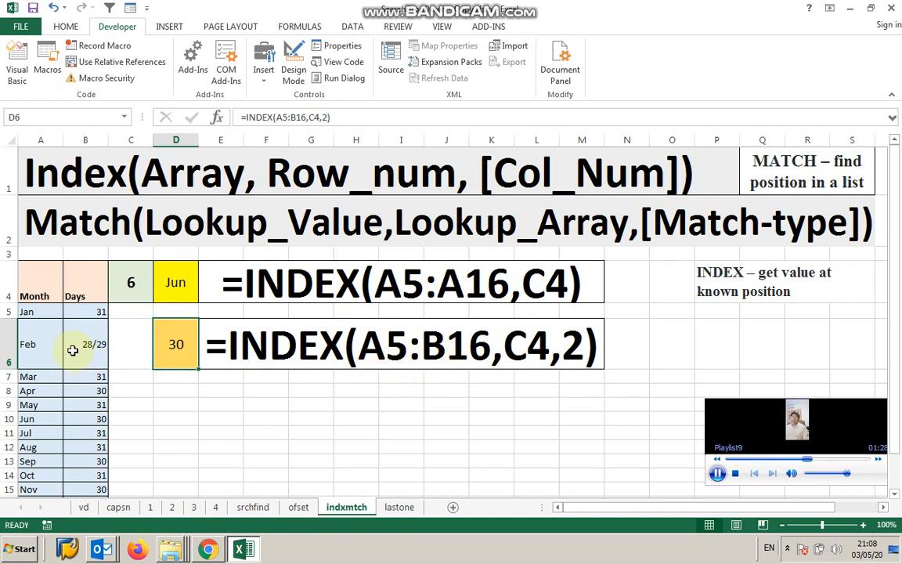
left_click_drag(26, 311, 88, 488)
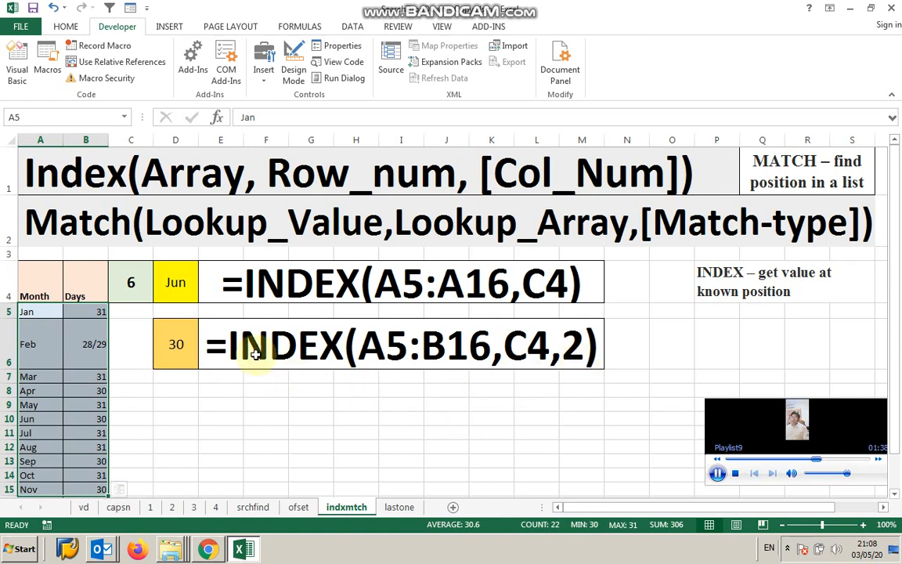
left_click(176, 345)
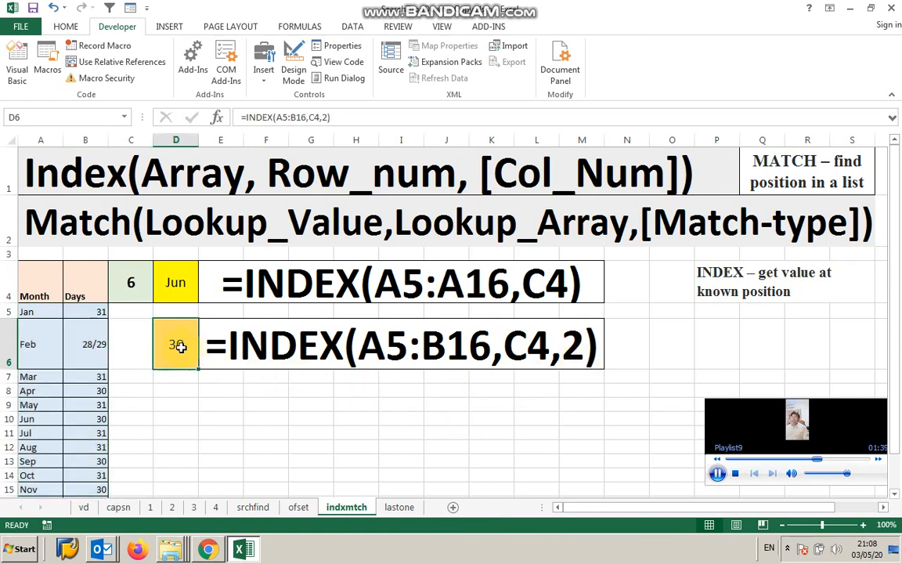
left_click(35, 419)
left_click(92, 421)
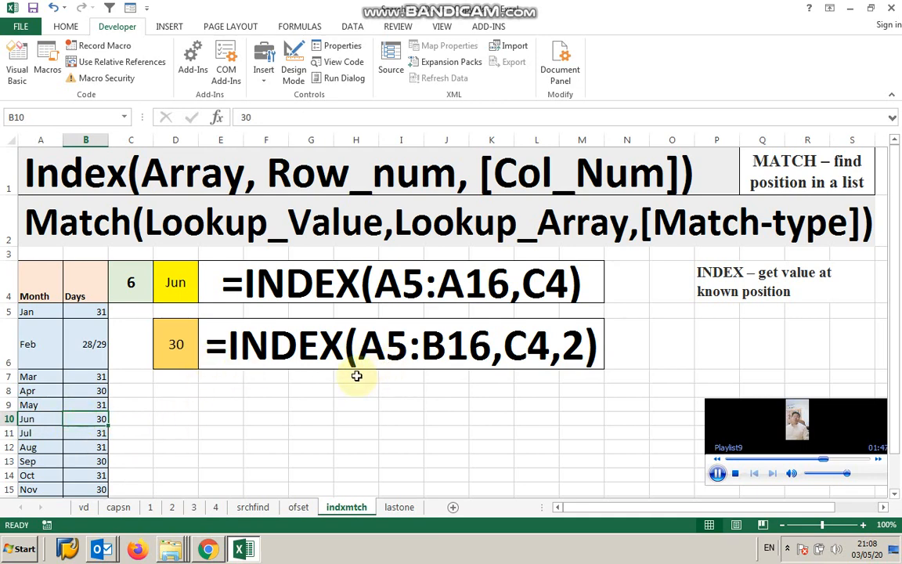
- Add the column number 1 back to the INDEX formula in D4, making it =INDEX(A5:A16,C4,1)
left_click(179, 284)
left_click(329, 118)
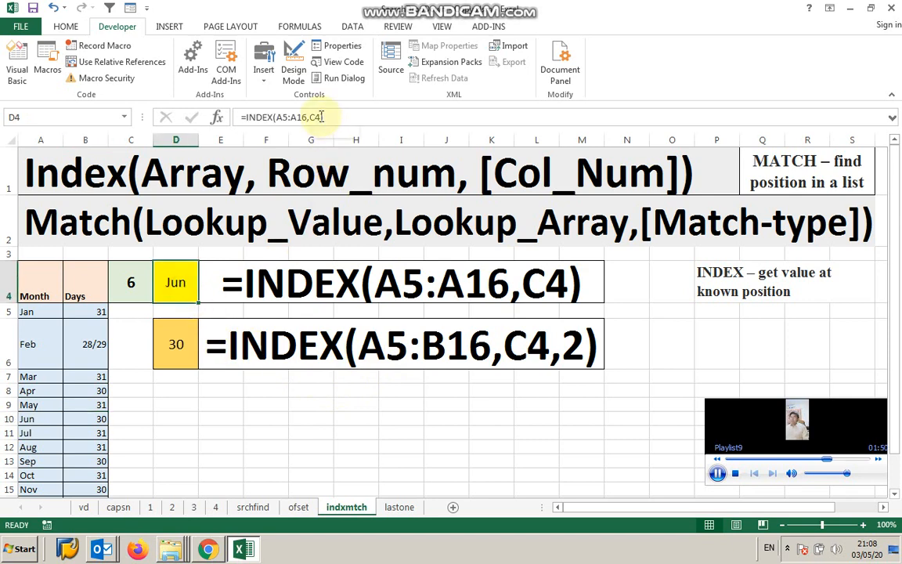
type(",1")
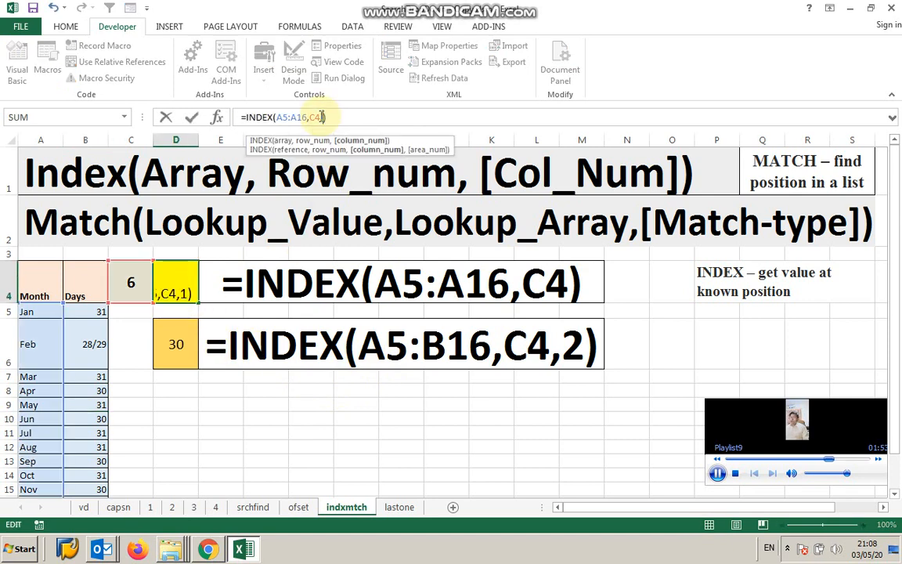
left_click(191, 117)
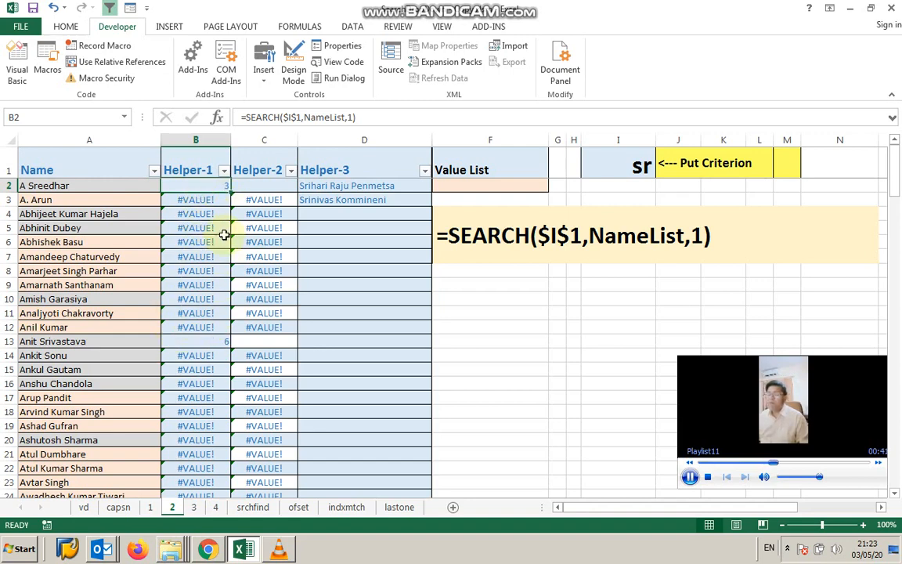
- Wrap the SEARCH formula in B2 on sheet 2 as =ISNUMBER(SEARCH($I$1,NameList,1)) and fill it down the Helper-1 column
left_click(247, 117)
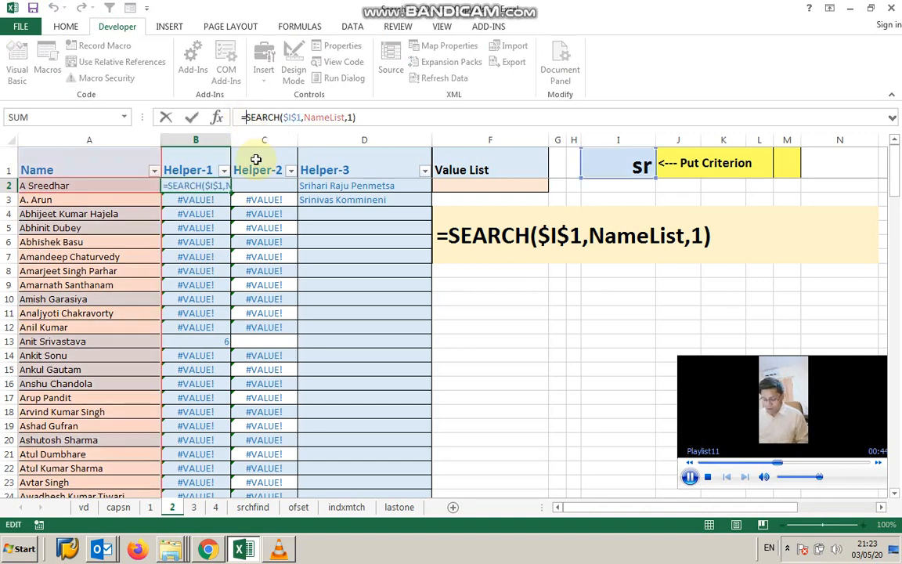
type("ISNUMB")
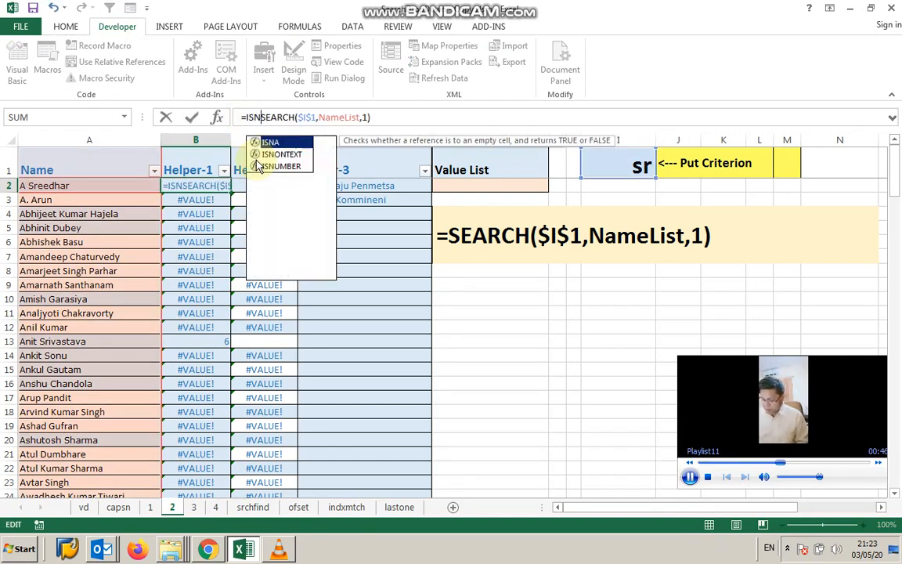
type("ER(")
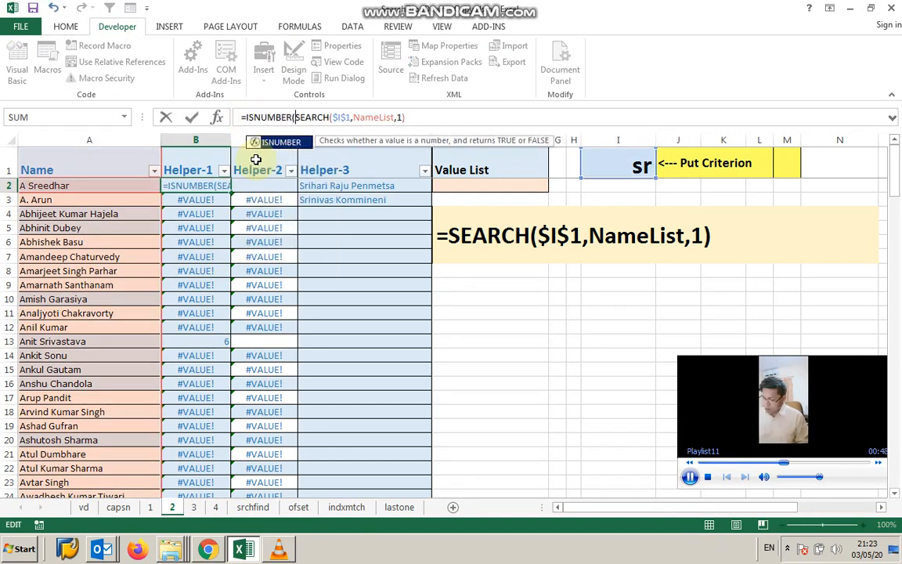
left_click(412, 118)
type(")")
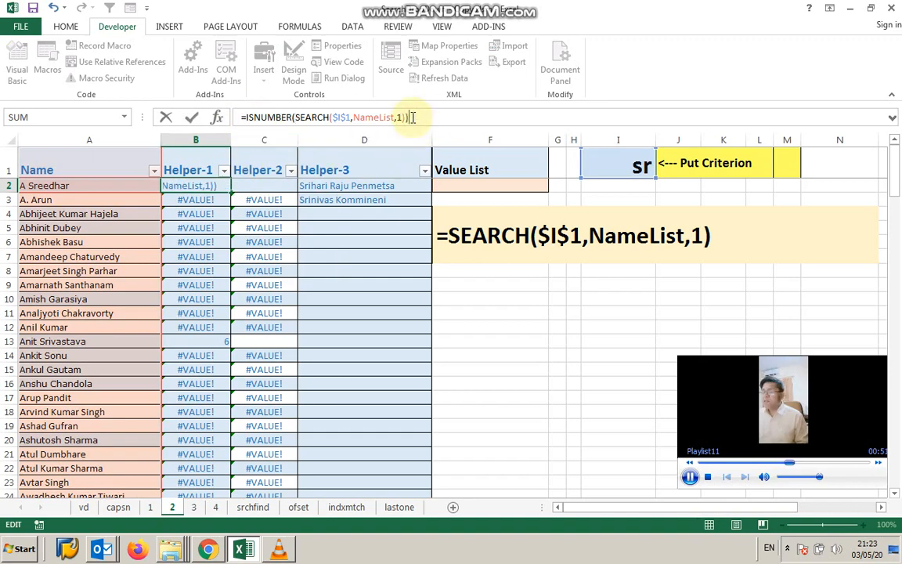
left_click(191, 117)
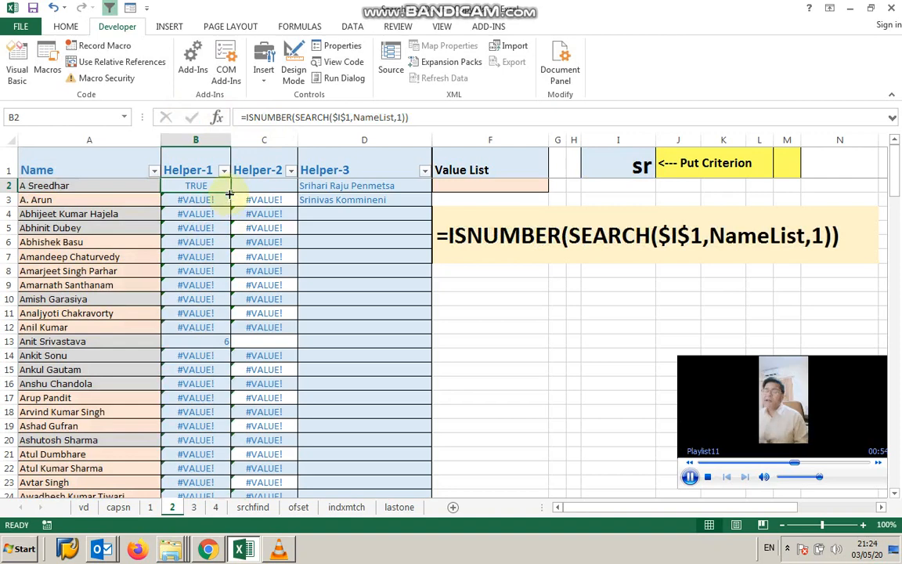
double_click(229, 193)
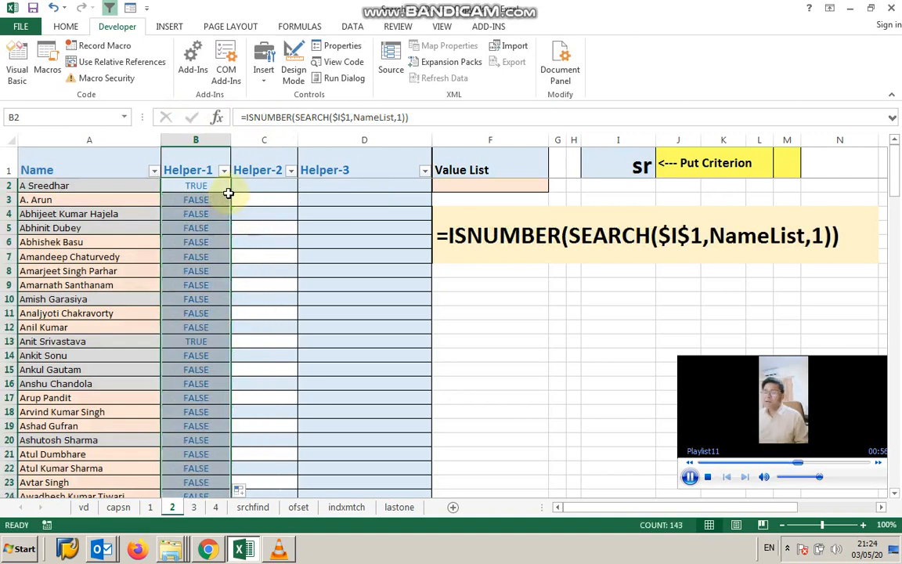
- Inspect the TRUE and FALSE results in the Helper-1 column, comparing B2 and B13 with the cells between them
left_click(201, 340)
left_click(198, 184)
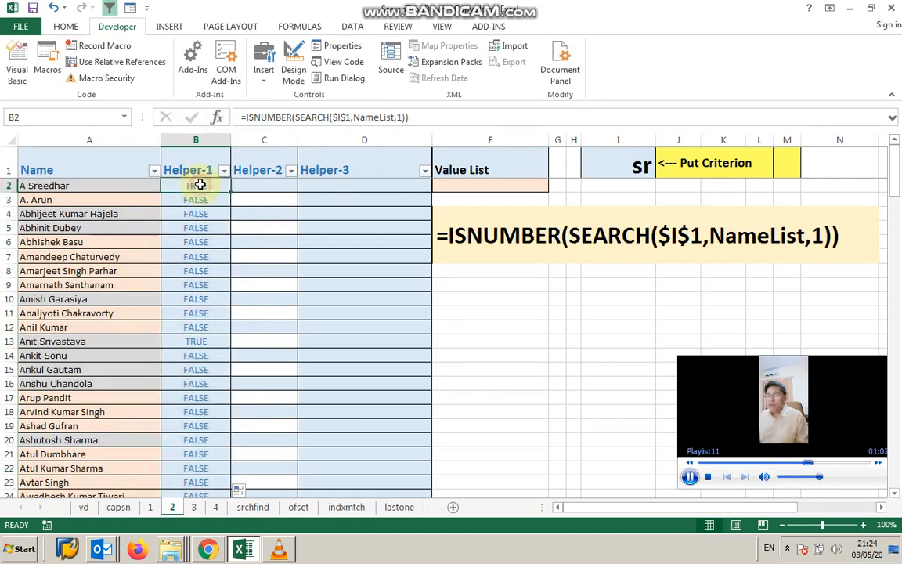
left_click(200, 341)
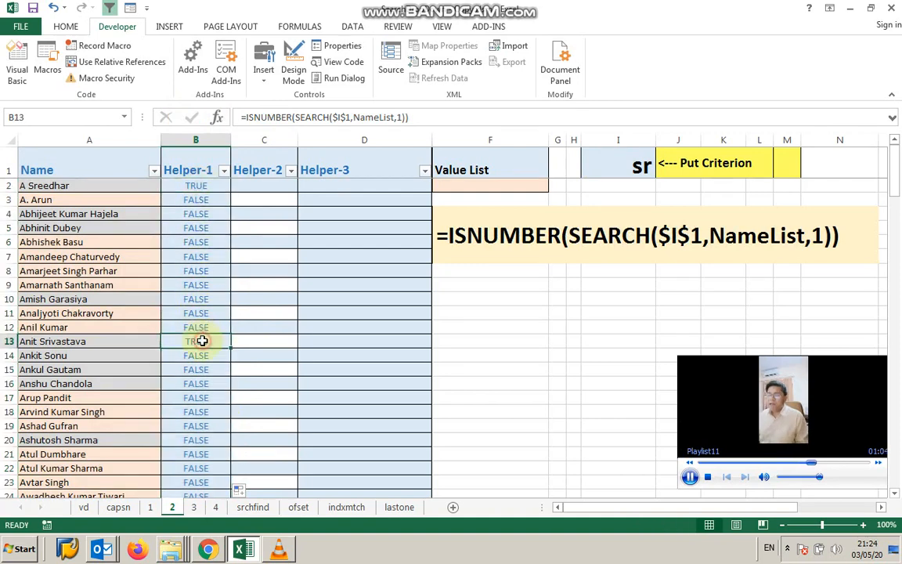
left_click(199, 186)
left_click(196, 227)
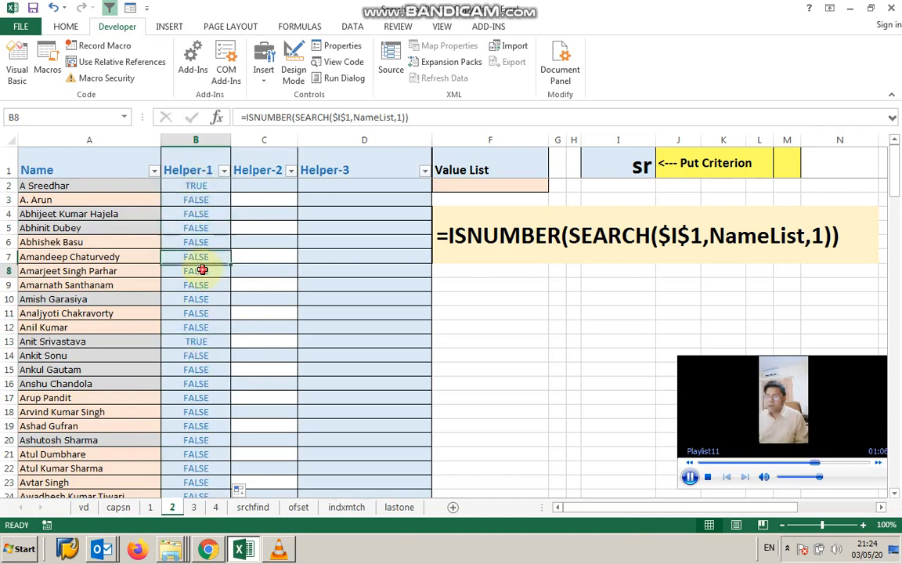
left_click(212, 270)
left_click(202, 186)
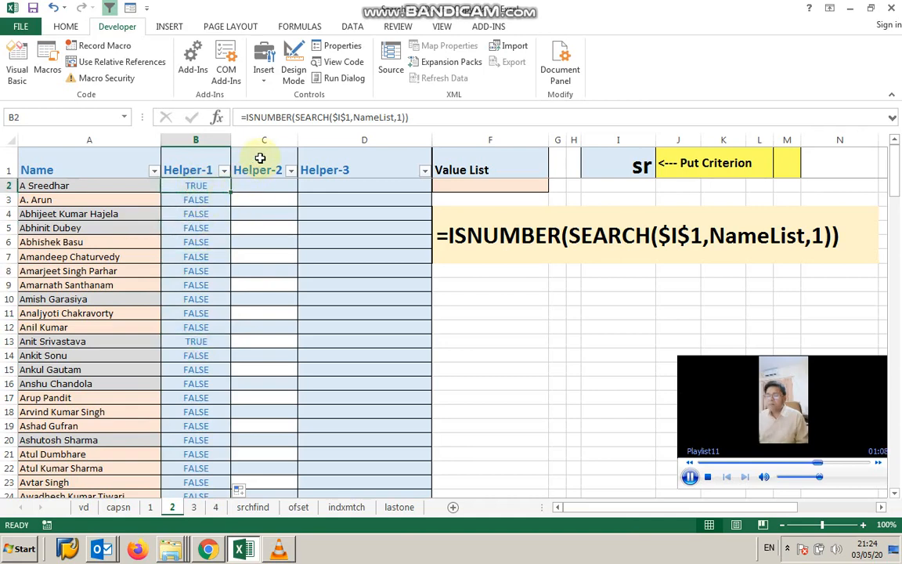
- Add a double minus before ISNUMBER in B2, making it =--ISNUMBER(SEARCH($I$1,NameList,1)), and fill it down the Helper-1 column
left_click(243, 117)
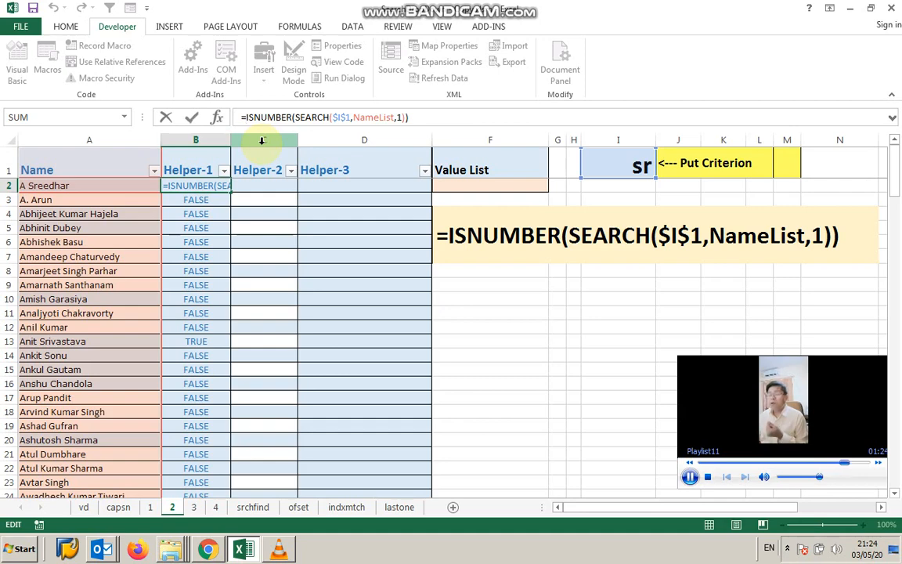
type("--")
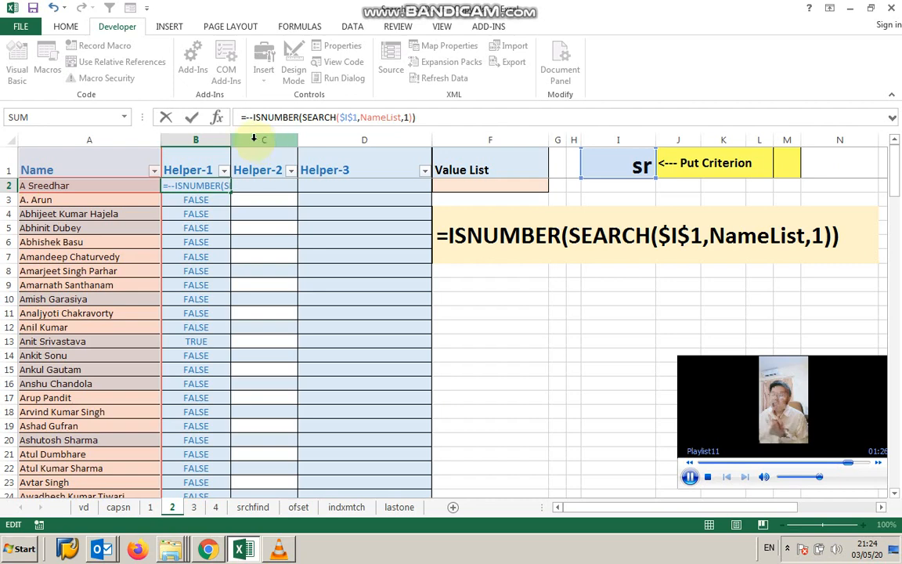
left_click(192, 119)
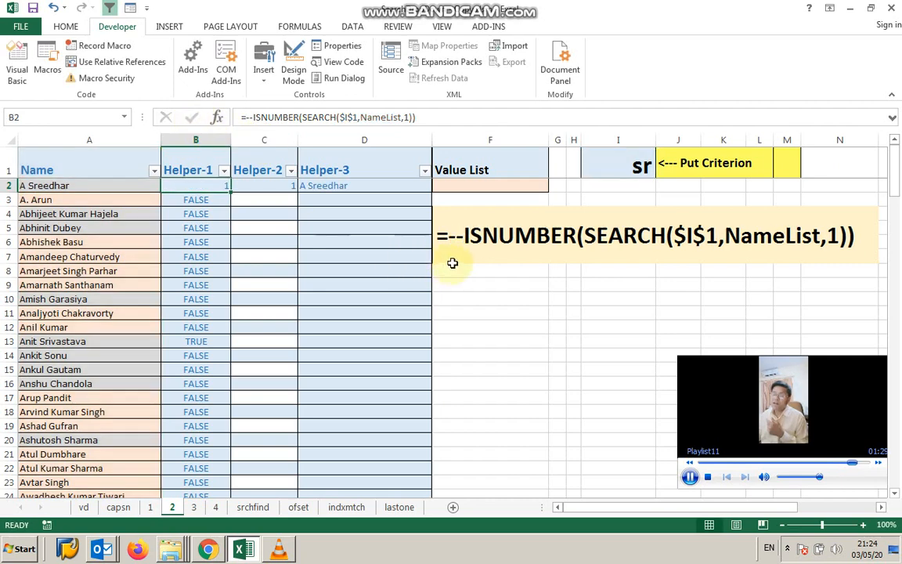
double_click(232, 193)
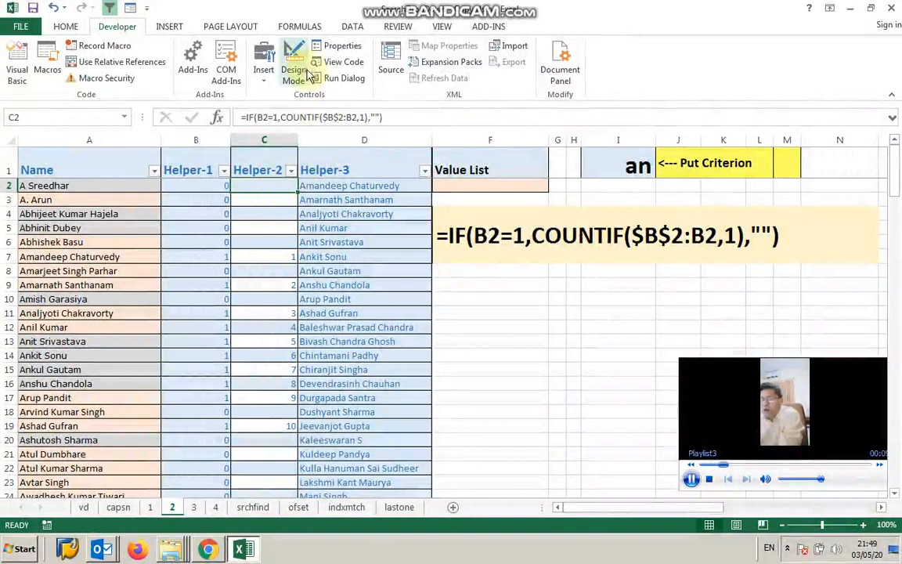
- Set the search criterion in I1 to ab and compare the Helper-2 COUNTIF formulas in C2, C4 and C5
left_click(612, 162)
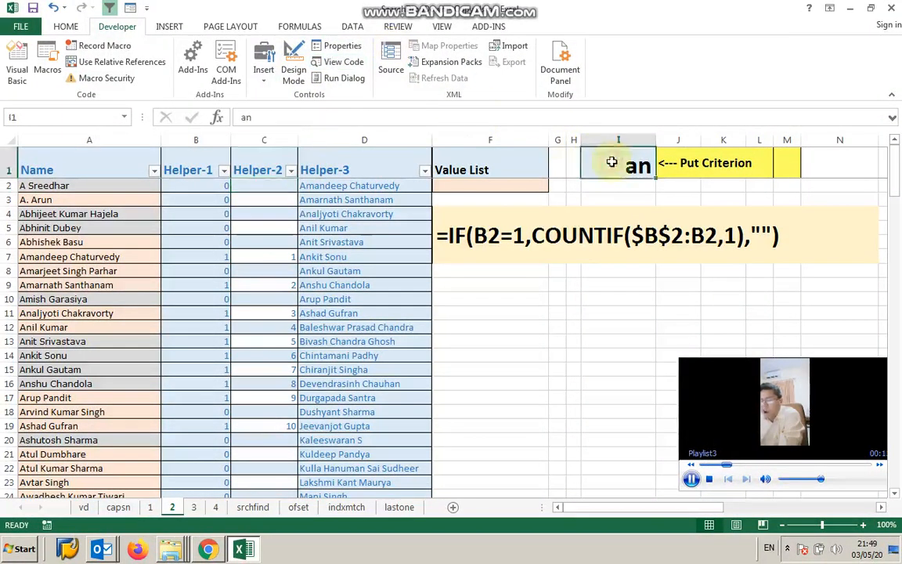
type("ab")
left_click(528, 201)
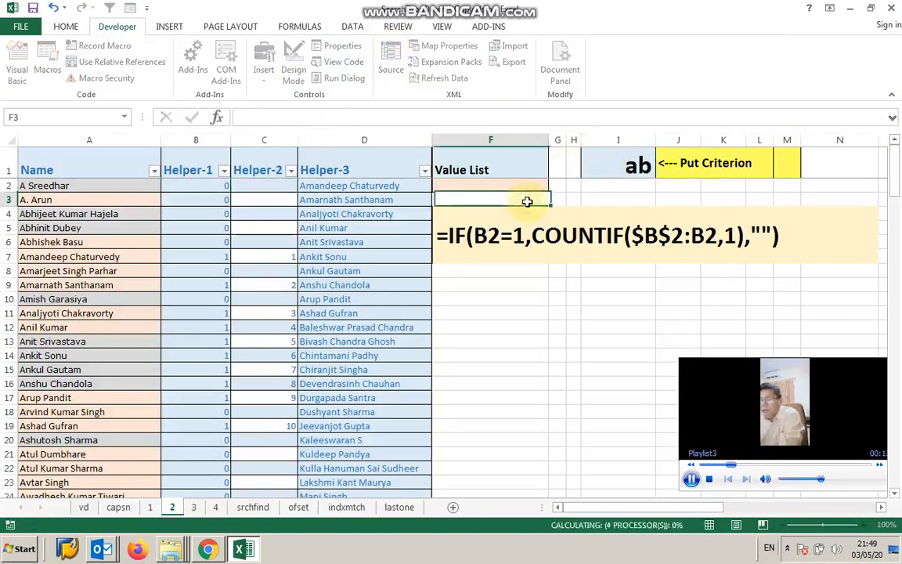
left_click(263, 185)
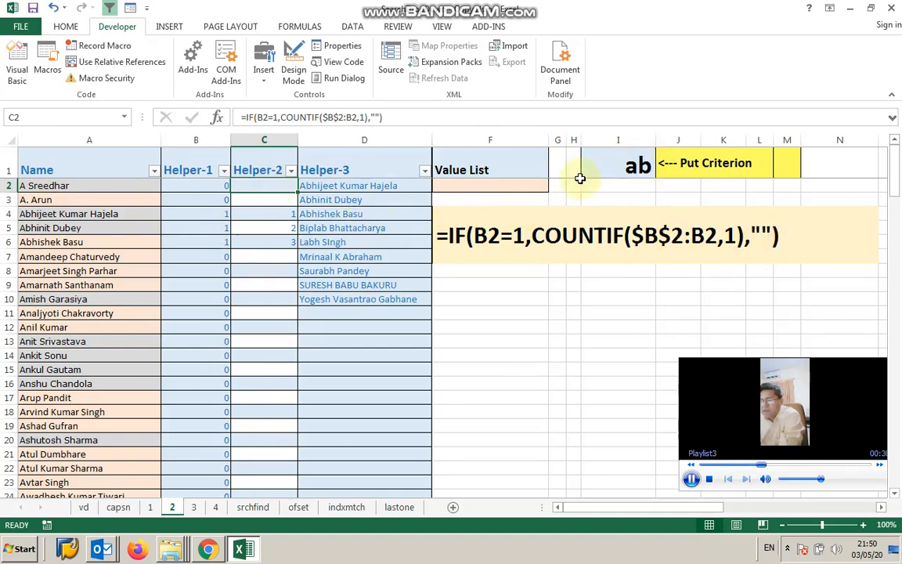
left_click(276, 213)
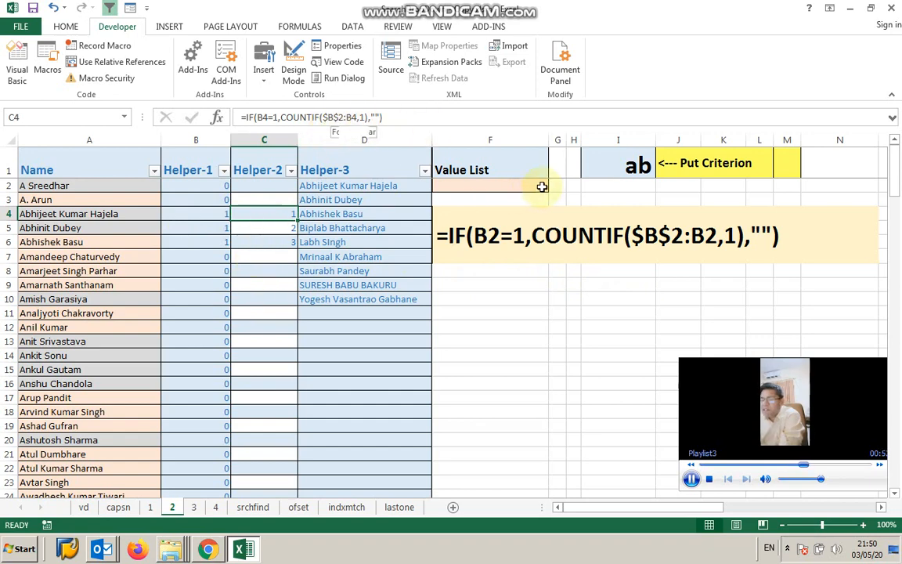
left_click(264, 228)
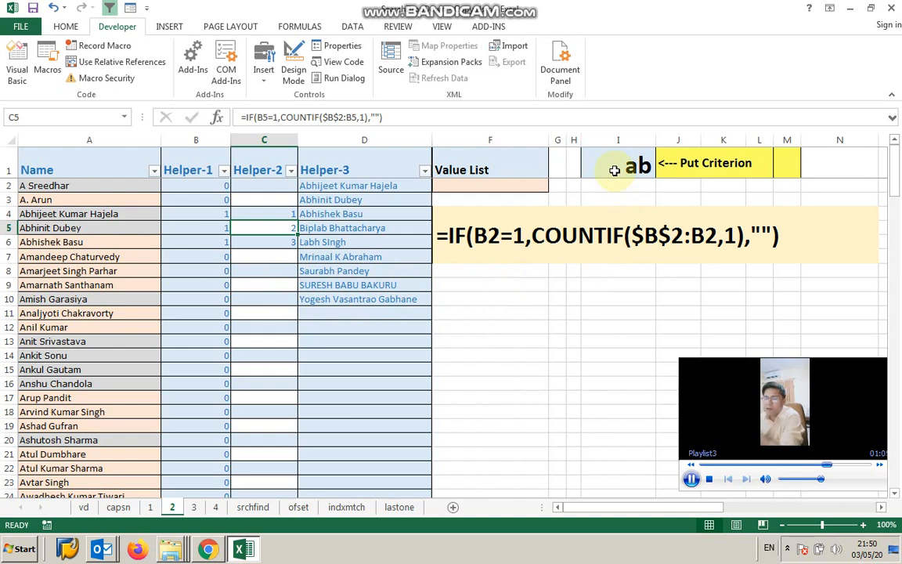
- Replace the search criterion in I1 with an to recalculate the helper columns
left_click(615, 170)
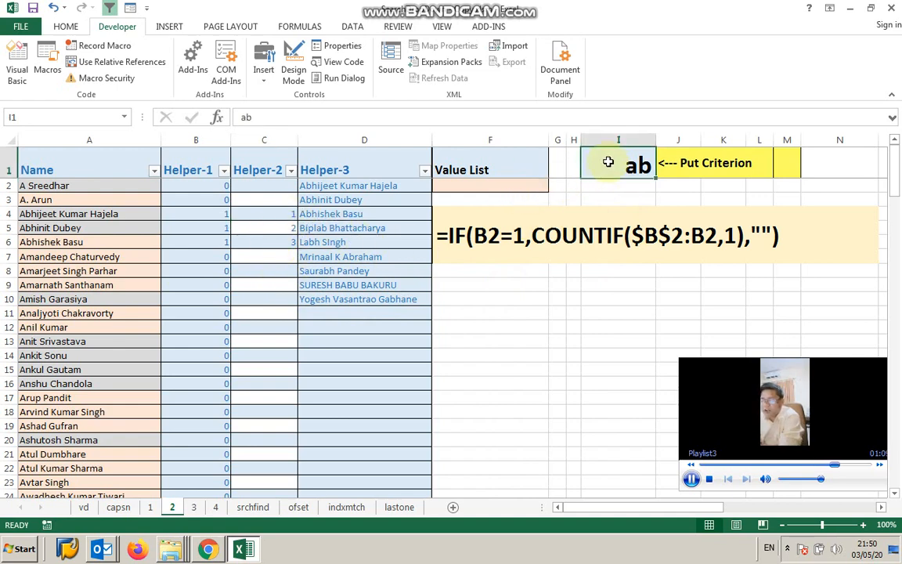
type("an")
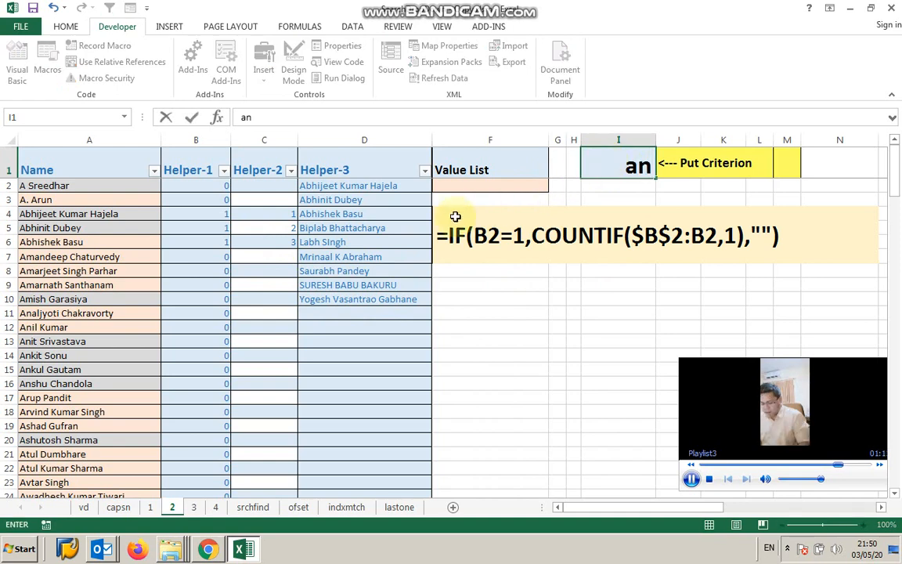
left_click(346, 213)
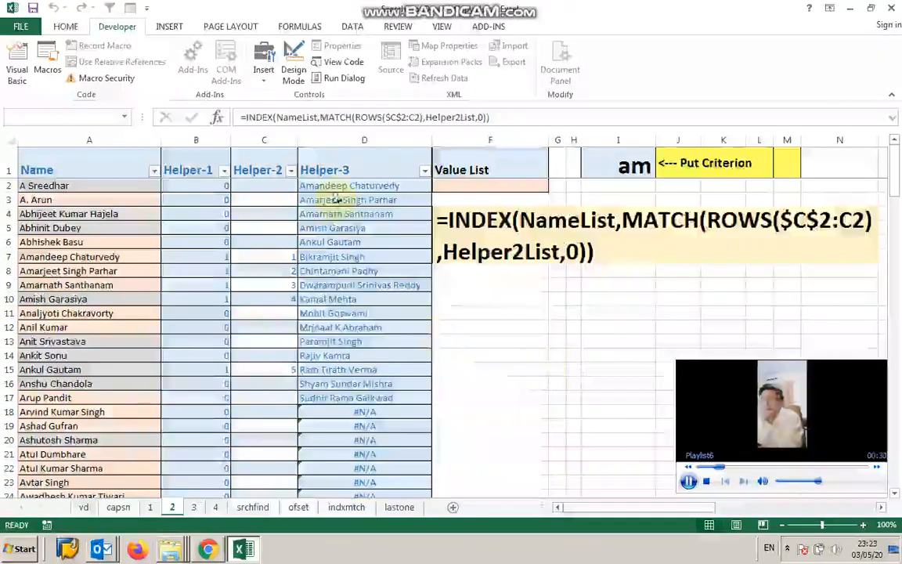
- Try the criterion an in I1 and check the Helper-3 INDEX and MATCH formulas in D2 and D6
left_click(334, 189)
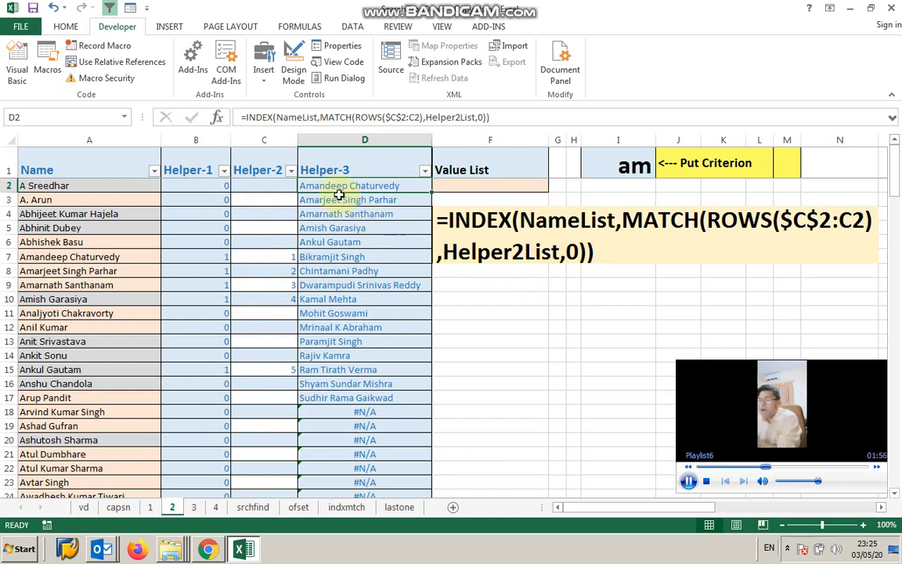
left_click(618, 167)
type("an")
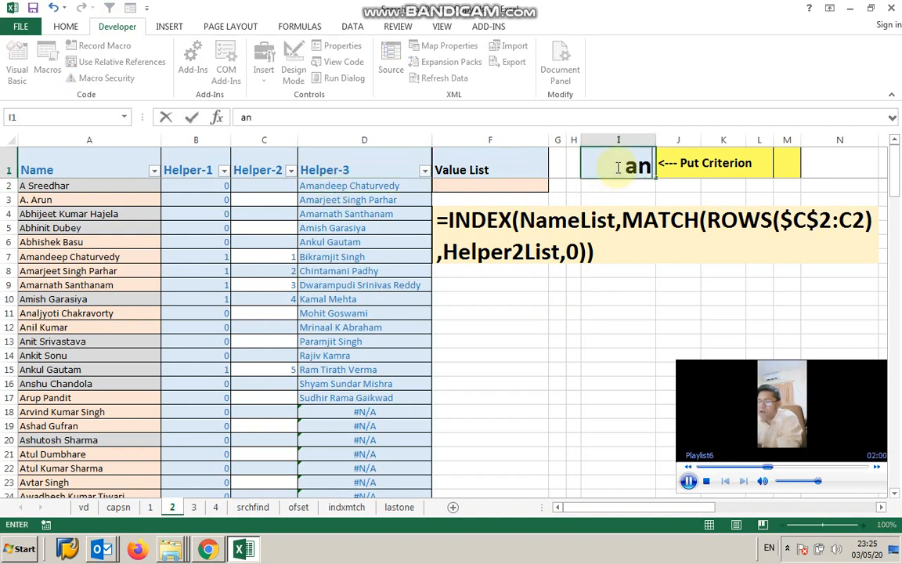
left_click(373, 238)
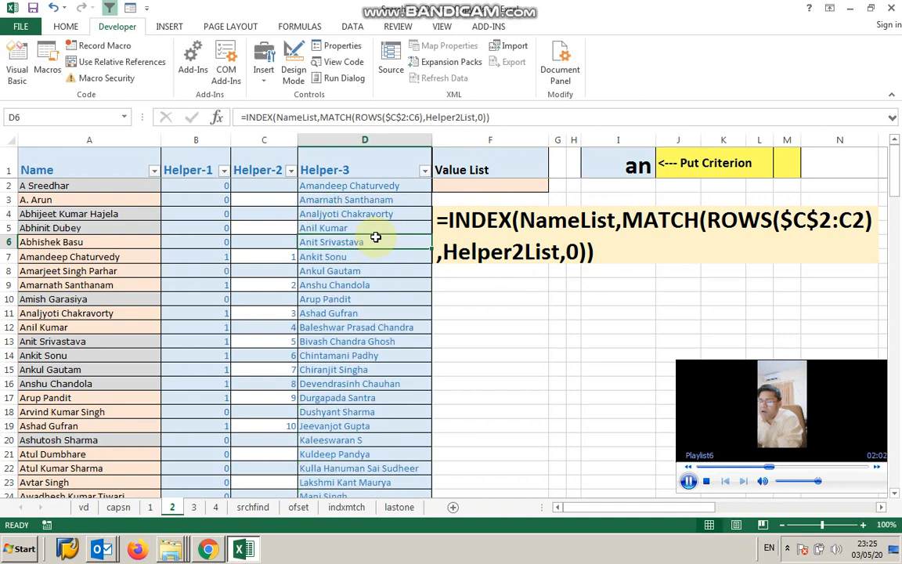
left_click(353, 188)
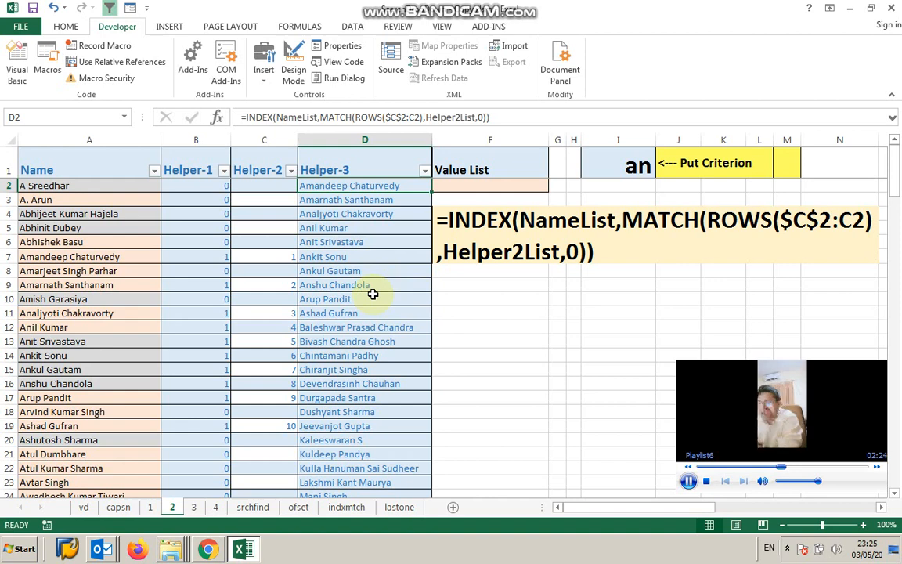
- Set the search criterion in I1 to am and check the Helper-3 list from D3 downward
left_click(627, 167)
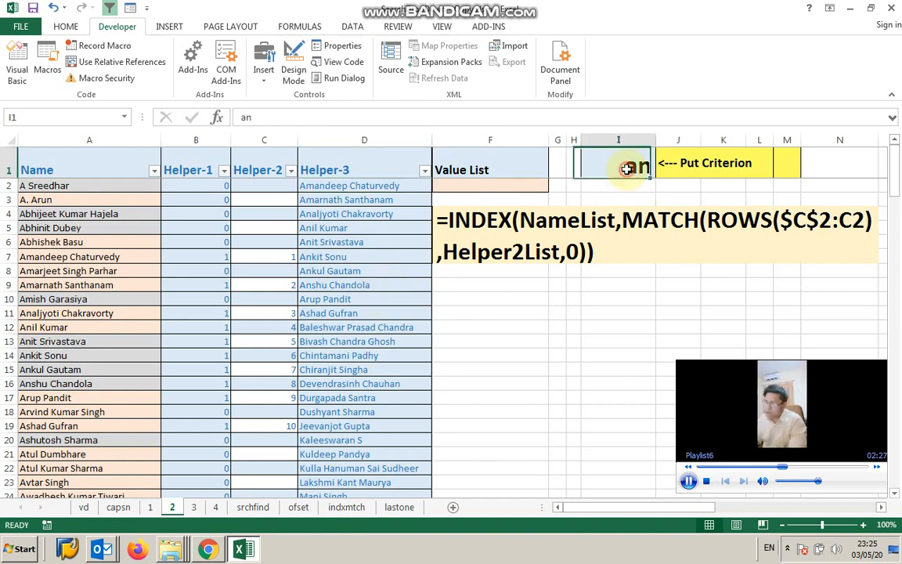
type("am")
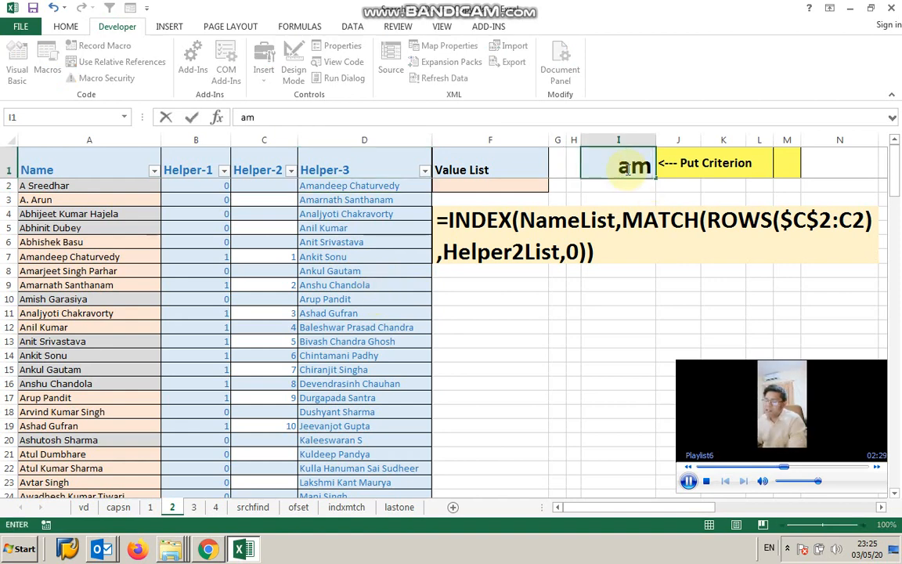
left_click(389, 200)
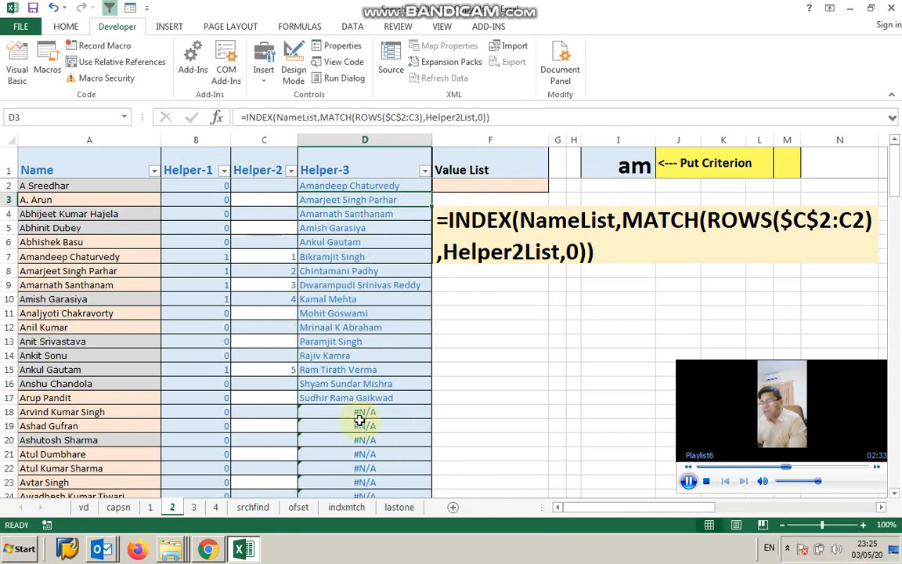
- Wrap the Helper-3 formula in D2 as =IFERROR(INDEX(NameList,MATCH(ROWS($C$2:C2),Helper2List,0)),""), fill it down the column and check the cells from D18 downward
left_click(336, 184)
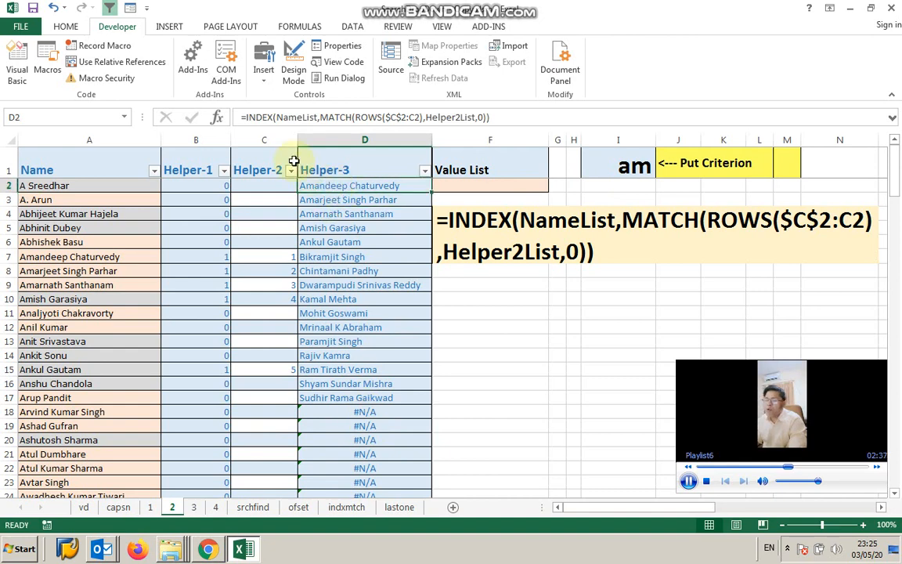
left_click(245, 117)
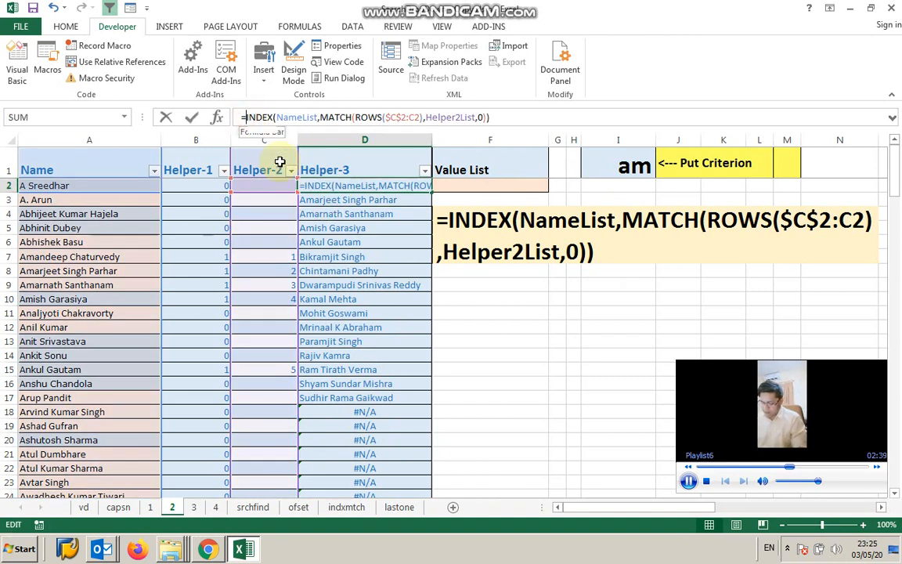
type("iferro")
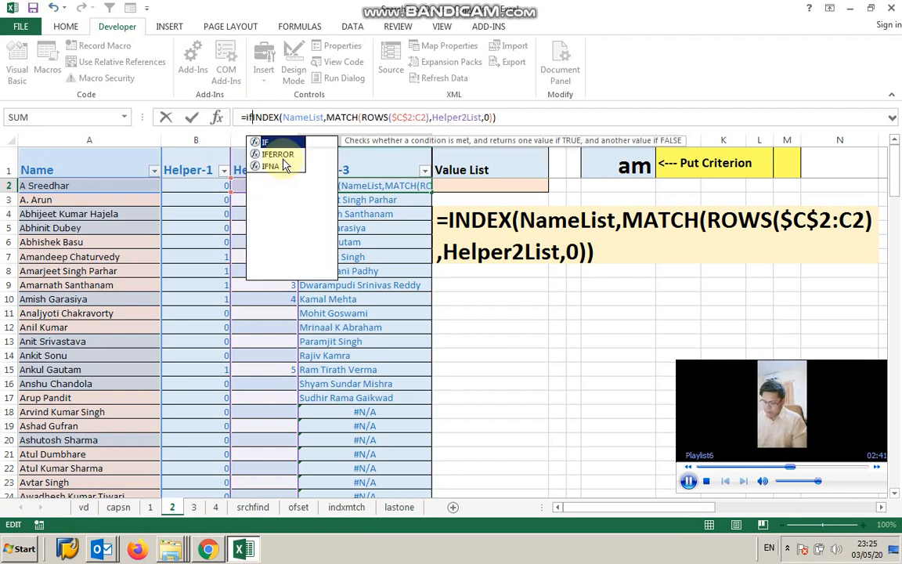
type("r")
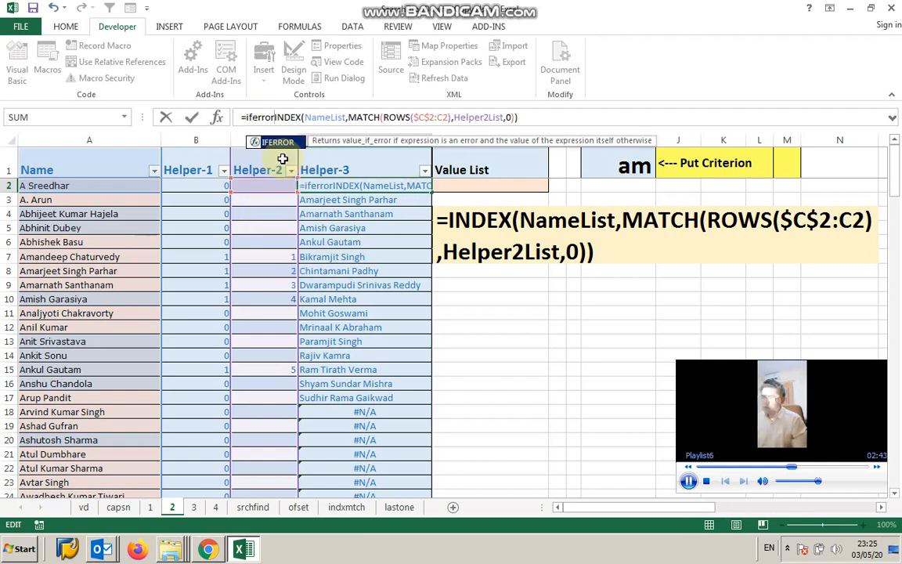
type("(")
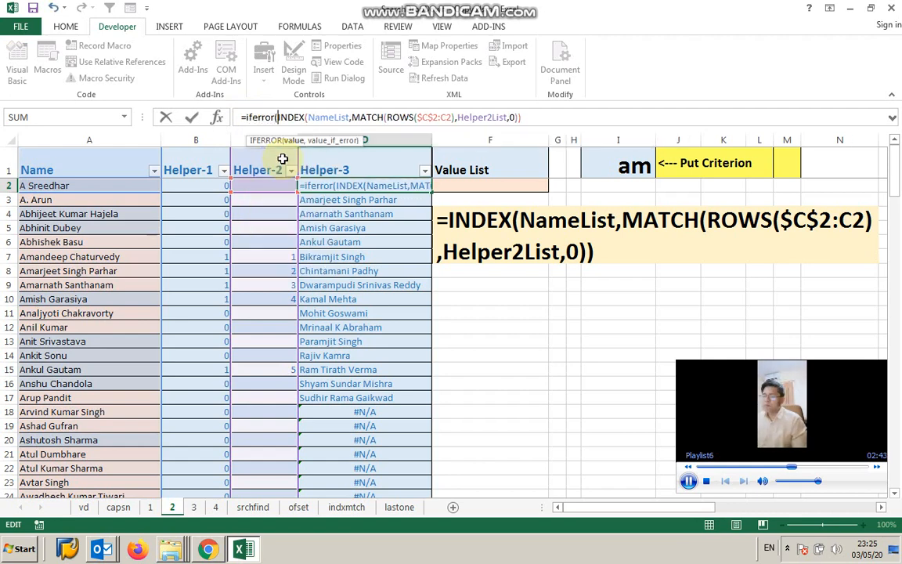
left_click(549, 116)
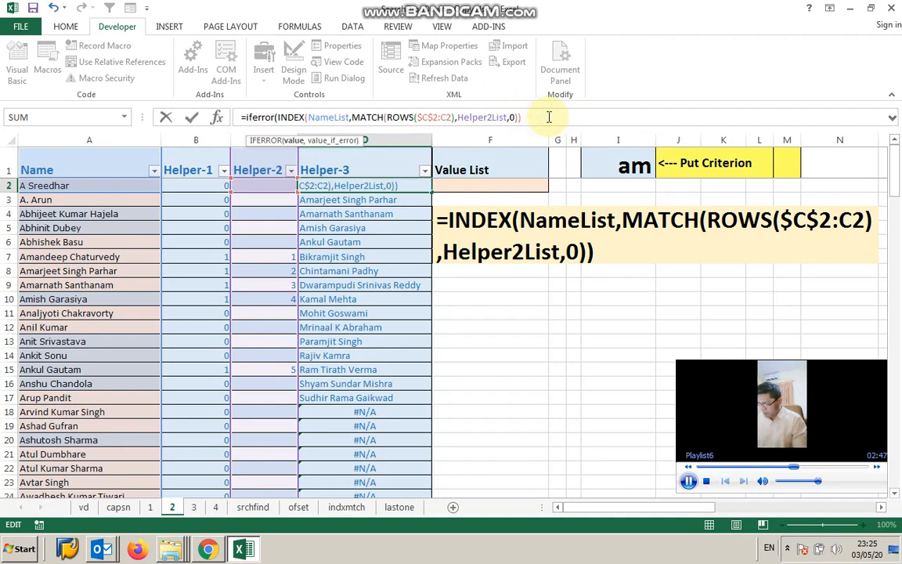
type(",\"\")")
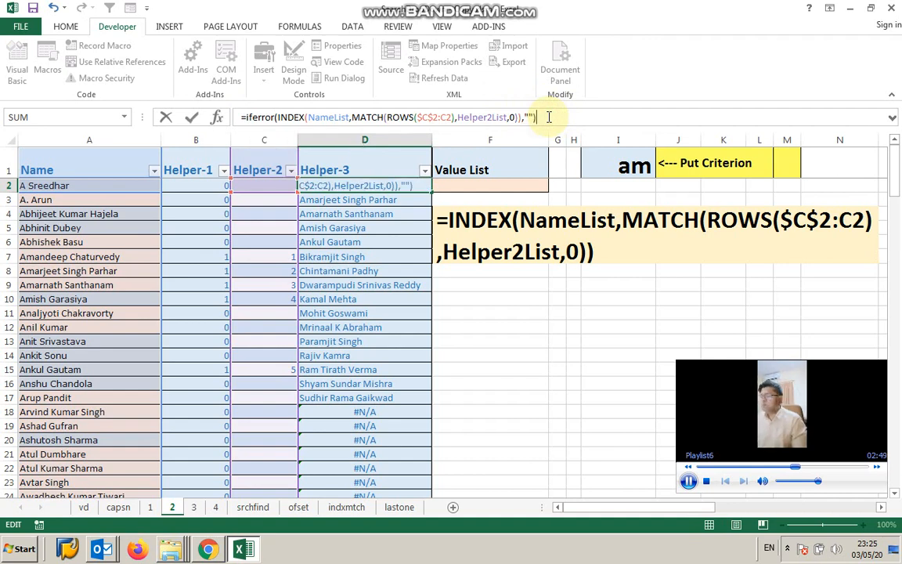
left_click(191, 117)
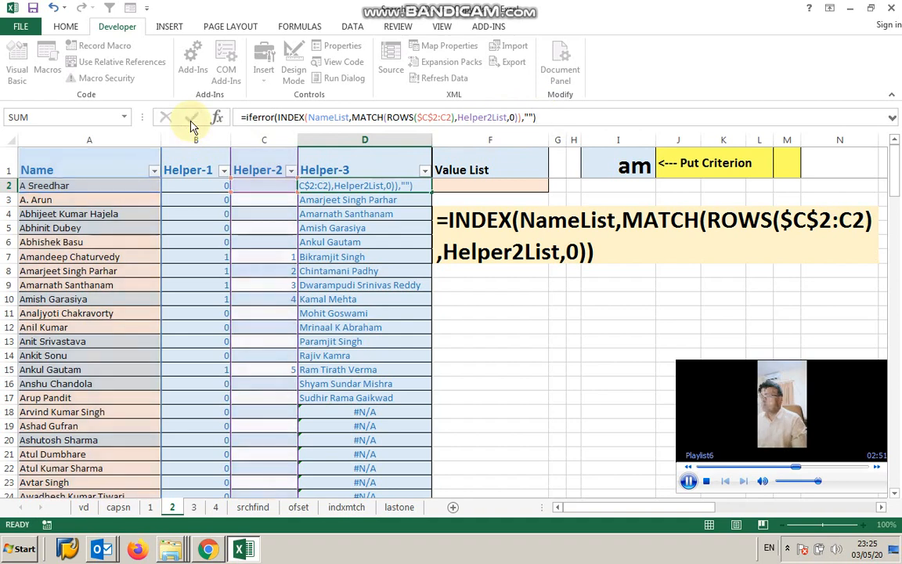
double_click(432, 191)
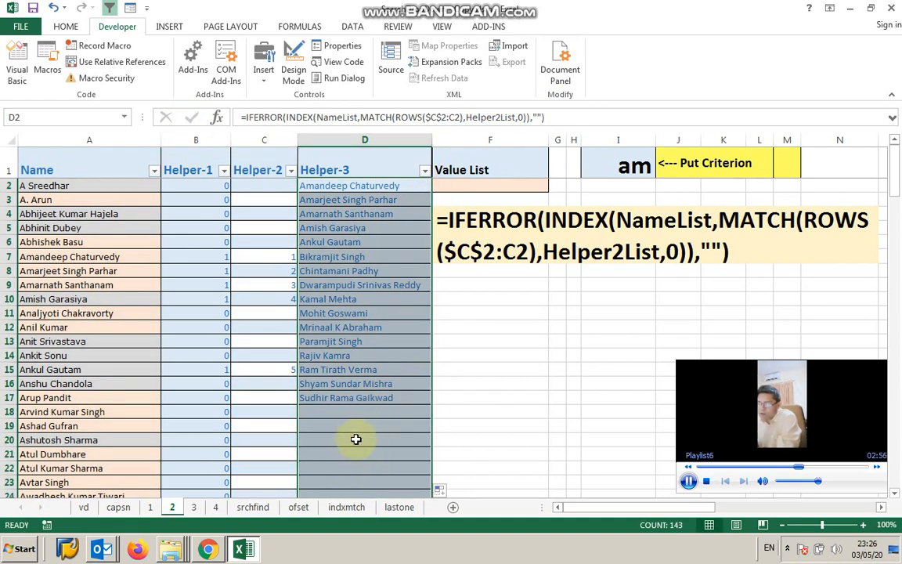
left_click(357, 412)
scroll(353, 474, "down", 6)
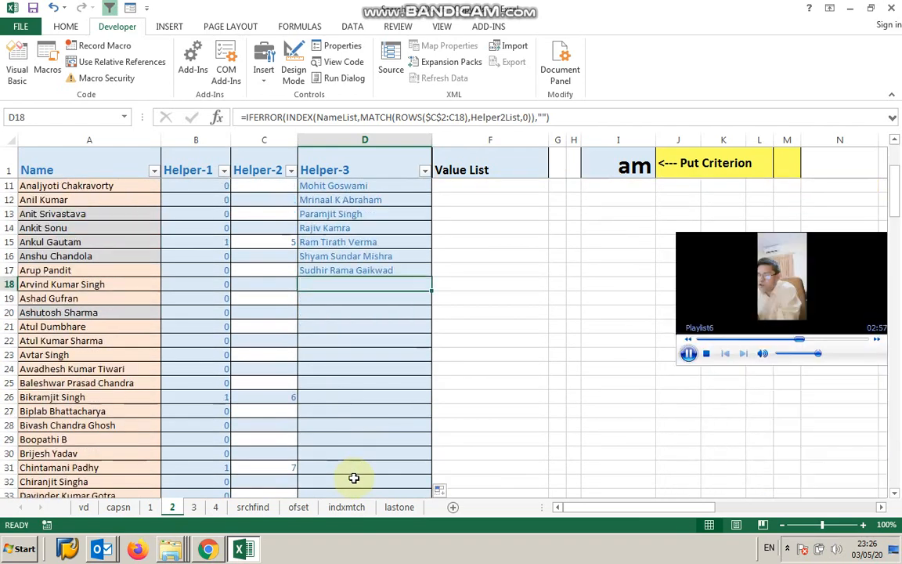
scroll(353, 470, "down", 2)
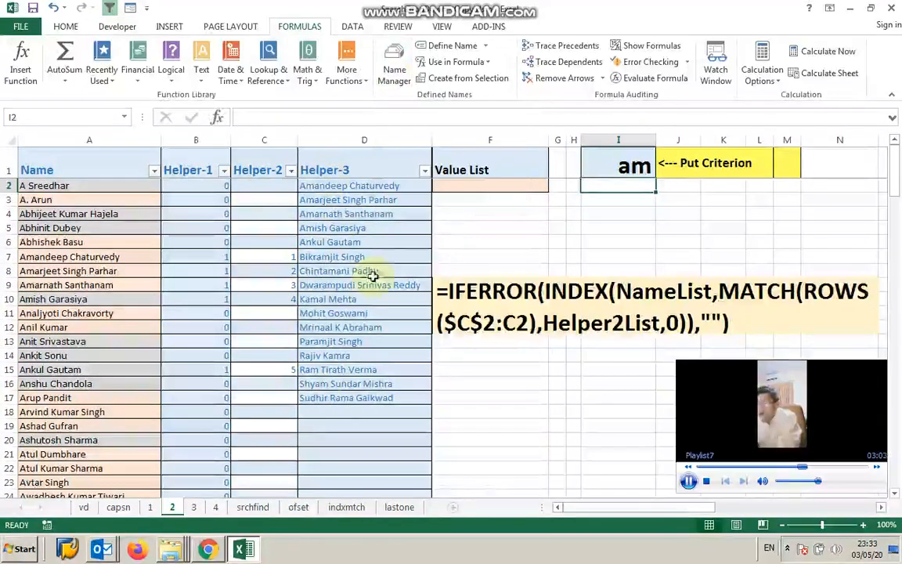
- Examine the Helper3ValidList name in the Name Manager, its OFFSET formula with MAX(Helper2List), and the Helper-3 range it covers
left_click(396, 69)
left_click_drag(586, 101, 577, 92)
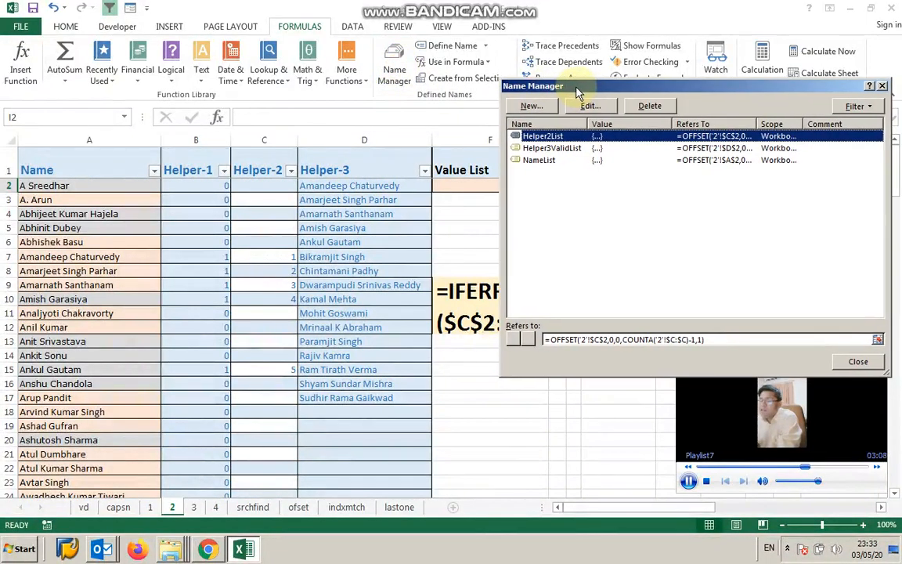
left_click(549, 149)
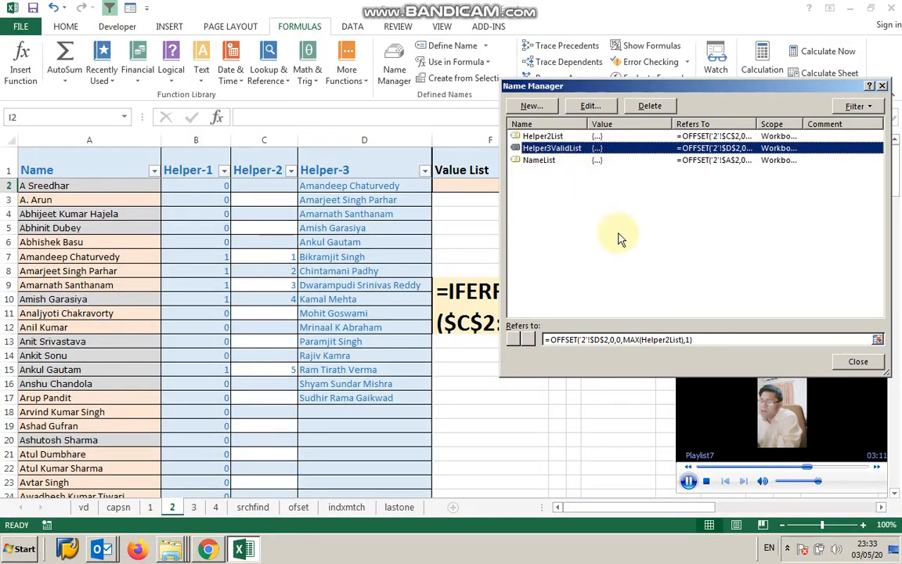
left_click(701, 340)
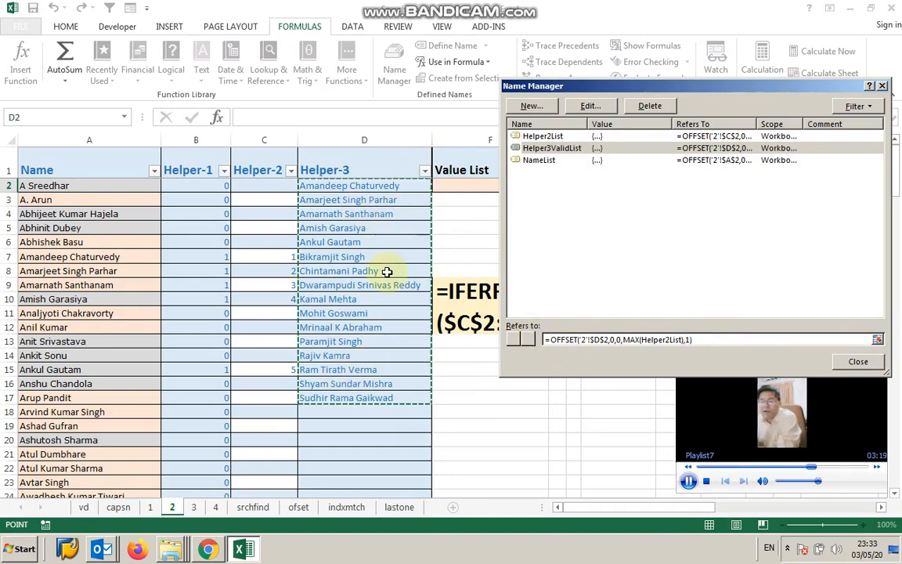
left_click_drag(723, 91, 659, 71)
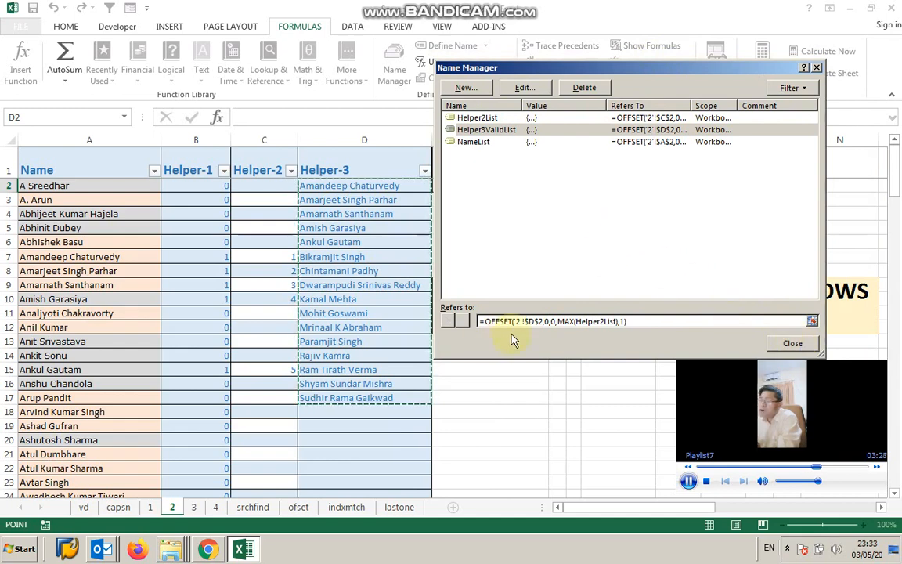
left_click(792, 344)
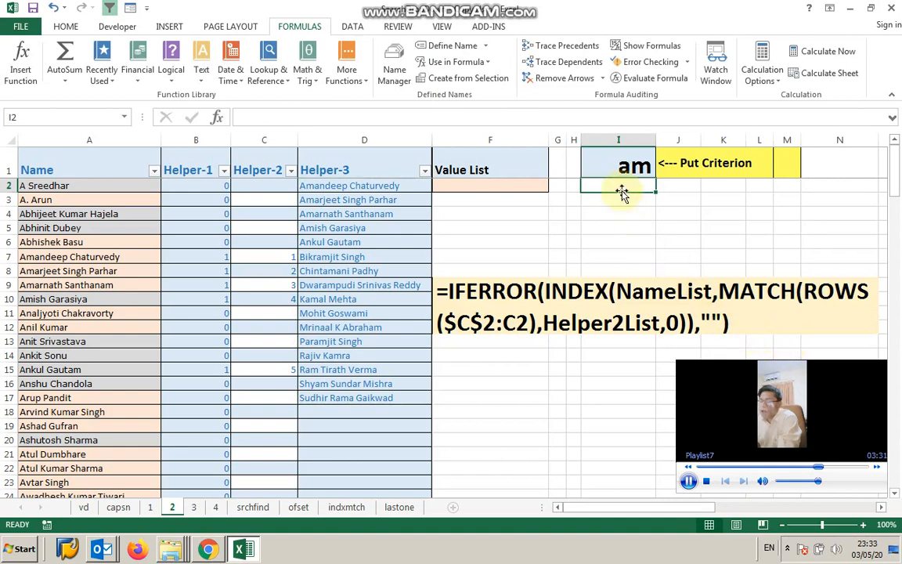
- Apply List data validation with the source =Helper3ValidList to cell F2 and check its drop-down for the criterion am
left_click(619, 165)
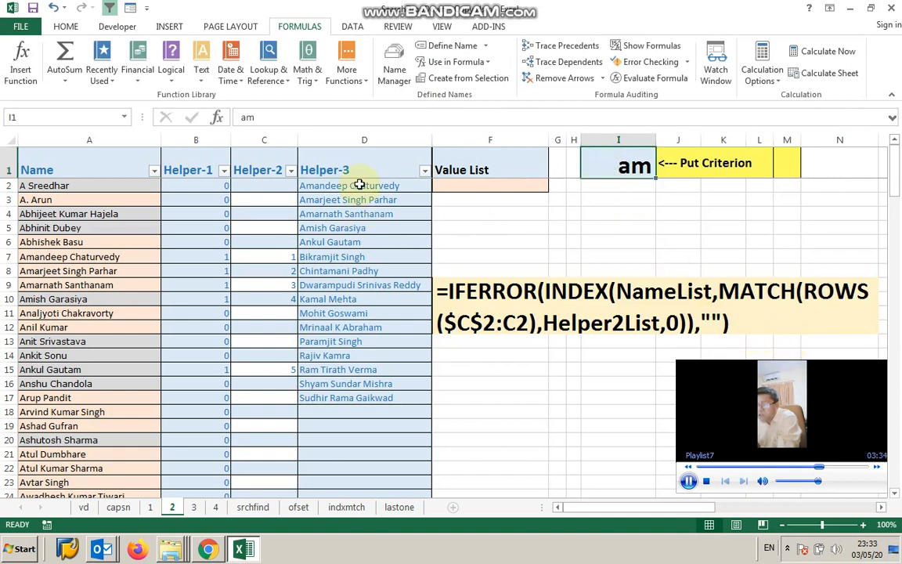
left_click(470, 187)
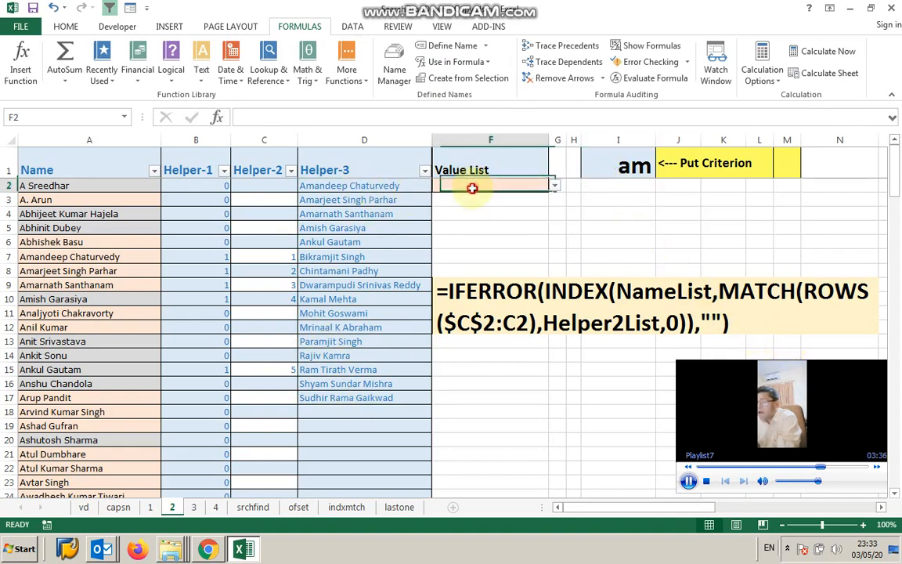
left_click(354, 26)
left_click(584, 78)
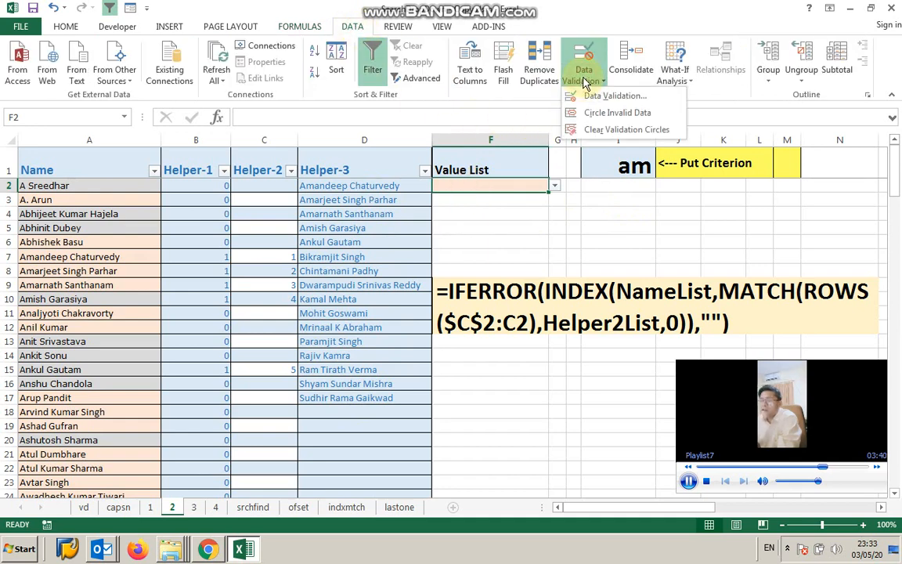
left_click(588, 96)
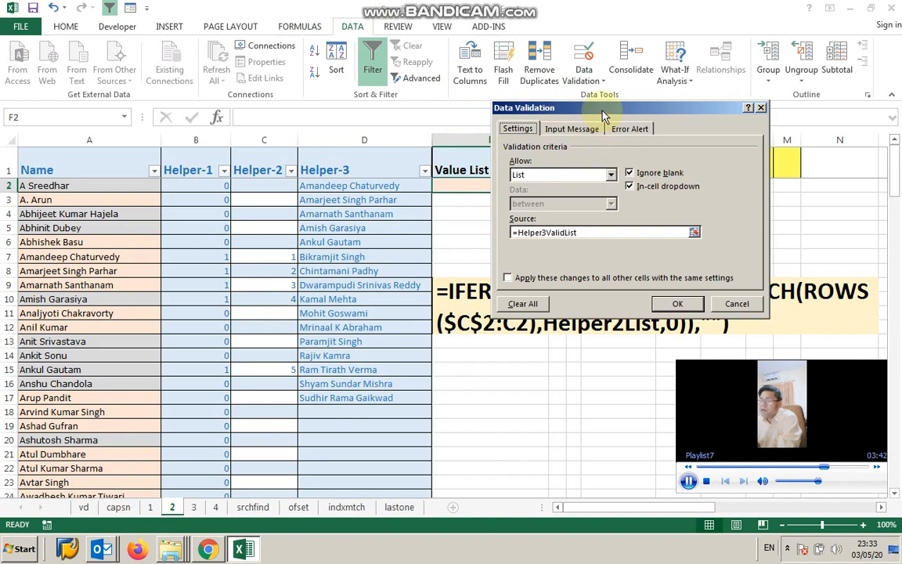
left_click_drag(603, 111, 682, 83)
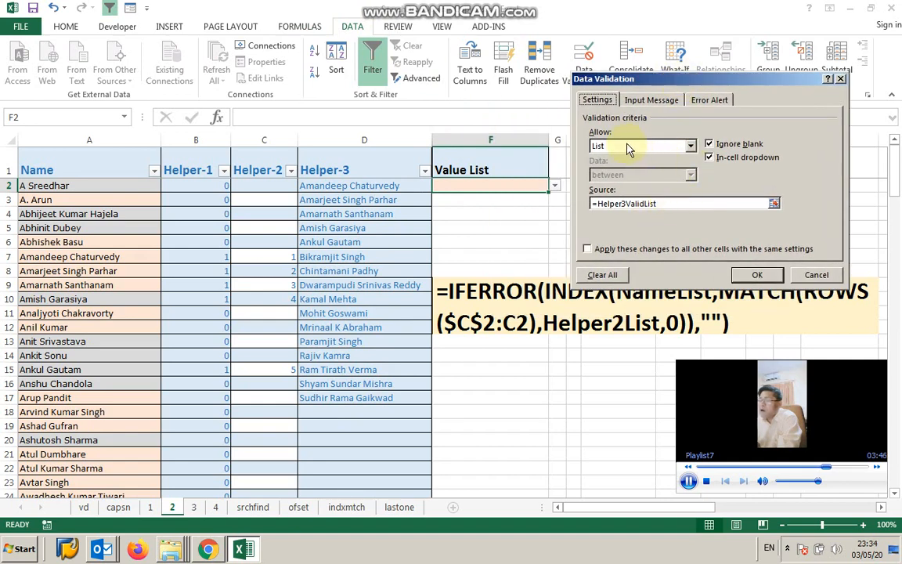
left_click(661, 204)
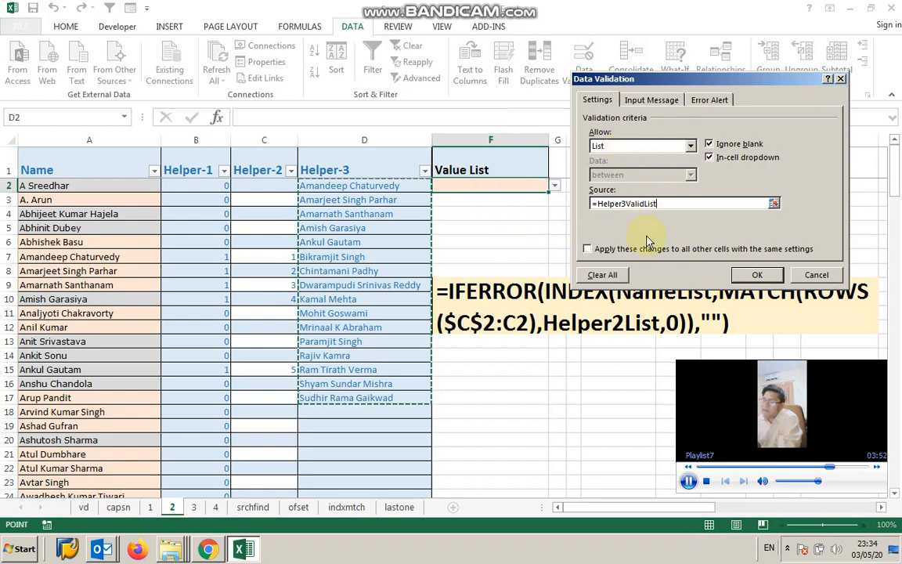
left_click(756, 276)
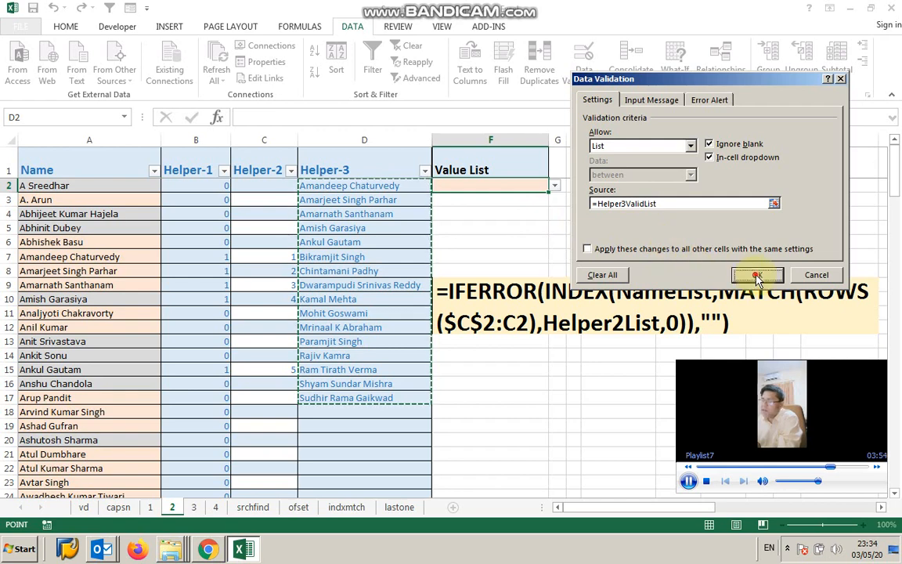
left_click(555, 186)
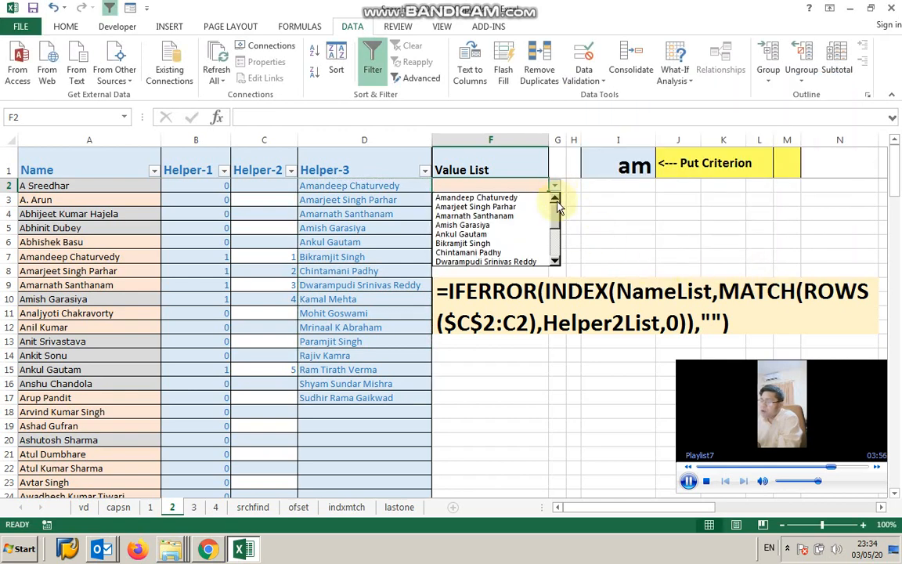
mouse_move(558, 210)
left_mouse_down()
mouse_move(550, 252)
mouse_move(555, 202)
mouse_move(554, 255)
mouse_move(562, 208)
left_mouse_up()
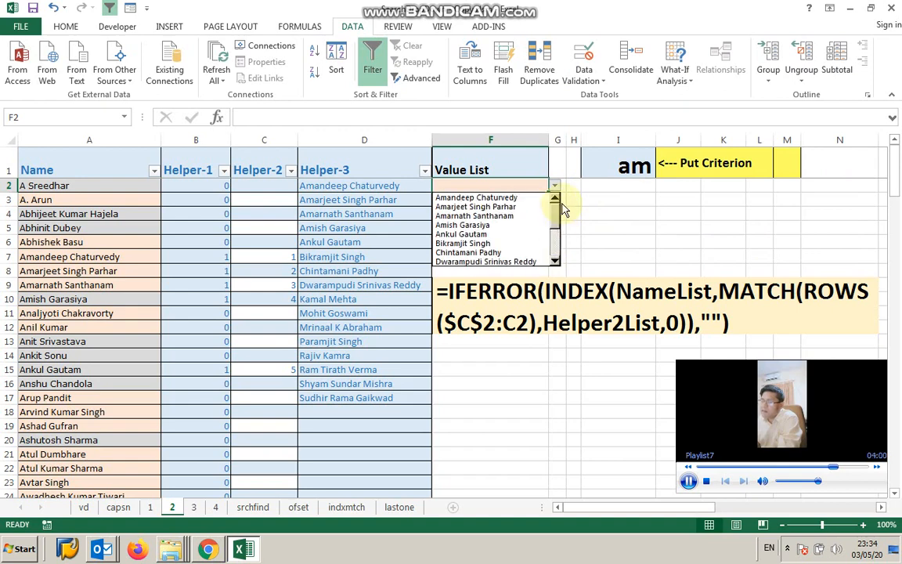
- Try the search criterion yo in I1 and check the names offered by the drop-down in F2
left_click(618, 164)
left_click(620, 162)
type("yo")
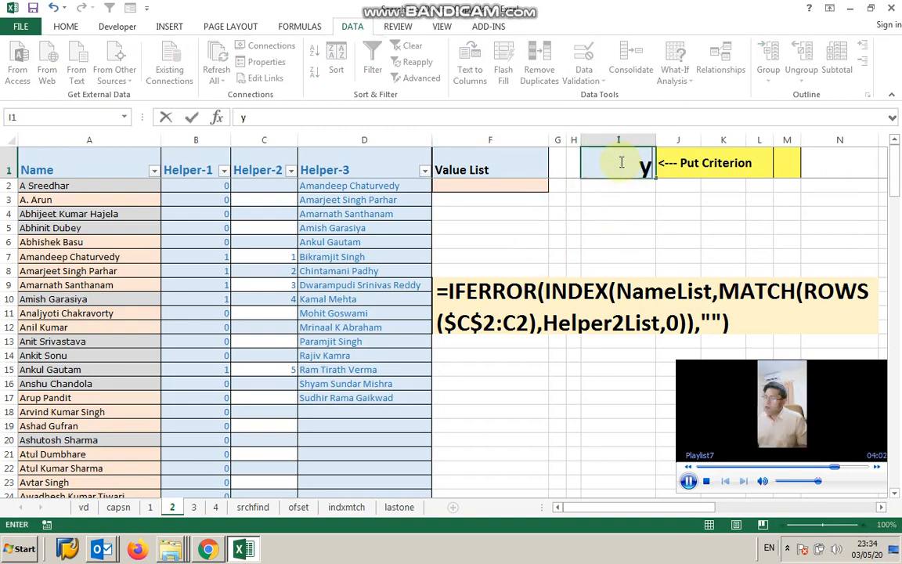
left_click(493, 201)
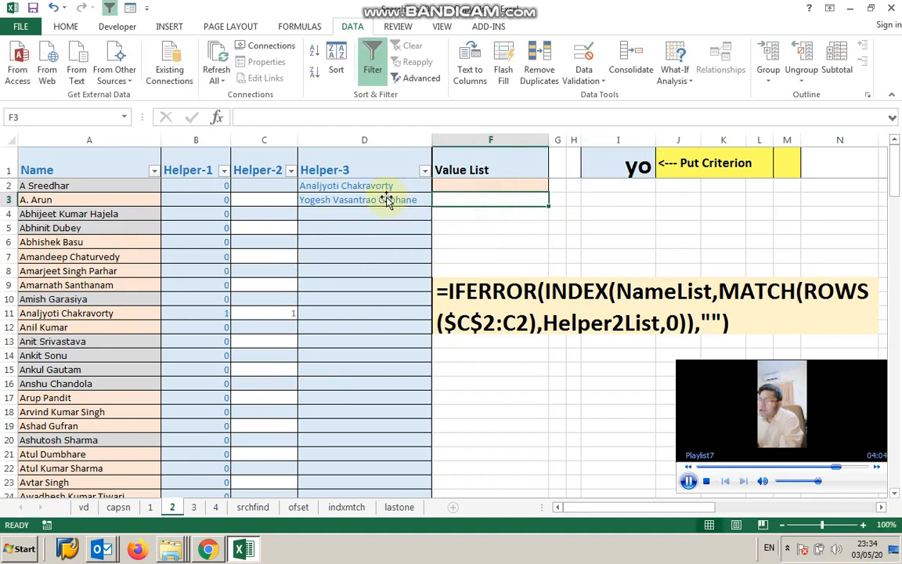
left_click(504, 189)
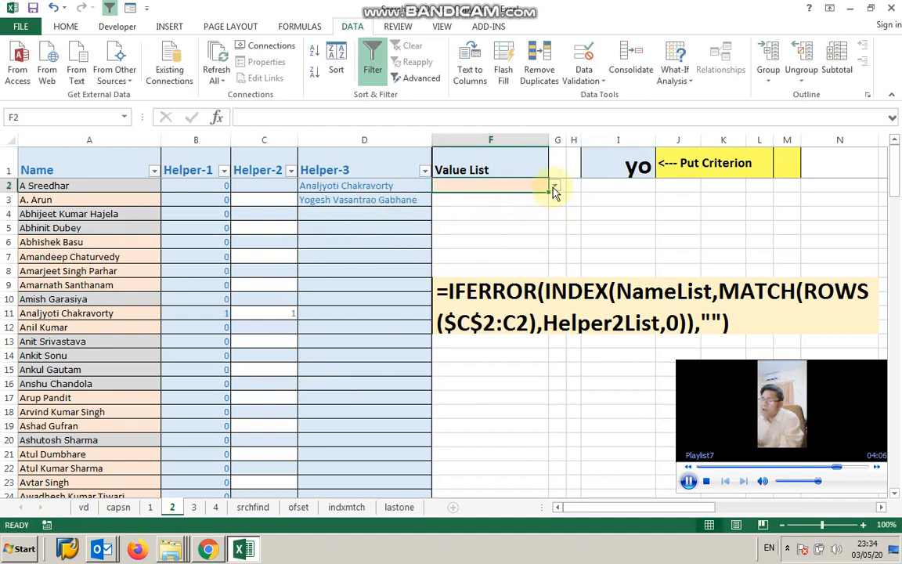
left_click(555, 186)
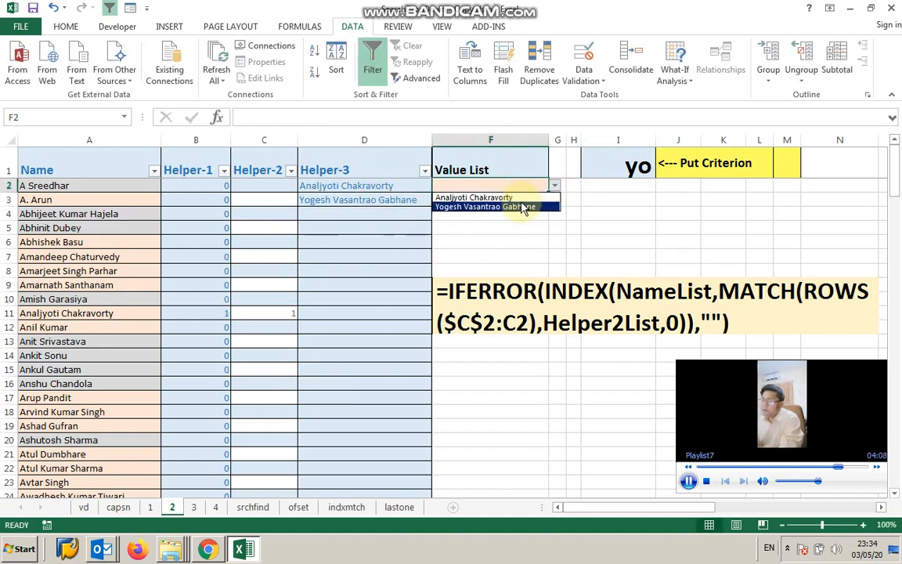
- Try the search criterion bi in I1 and check the drop-down in F2 against the Helper-3 list
left_click(630, 161)
left_click(631, 161)
type("bi")
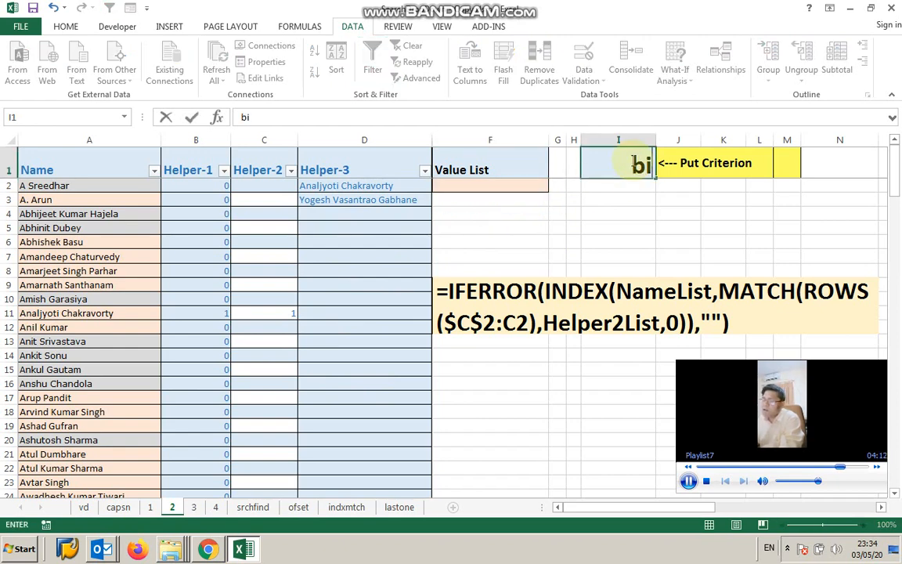
left_click(575, 184)
left_click(543, 184)
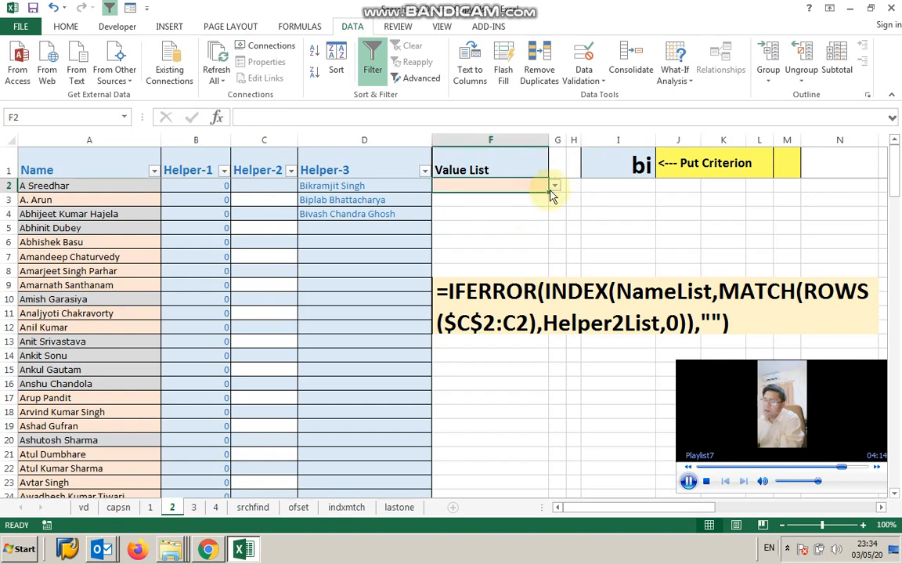
left_click(555, 189)
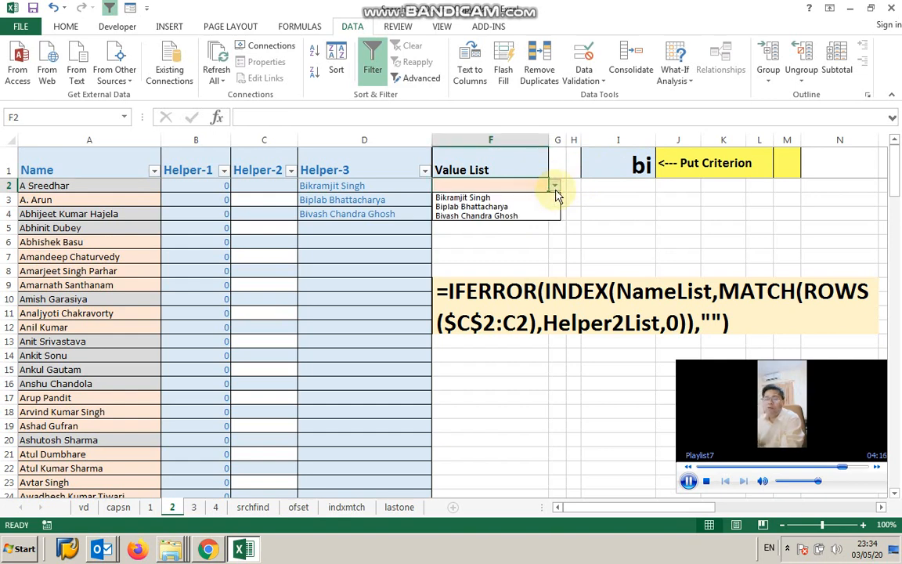
left_click(555, 192)
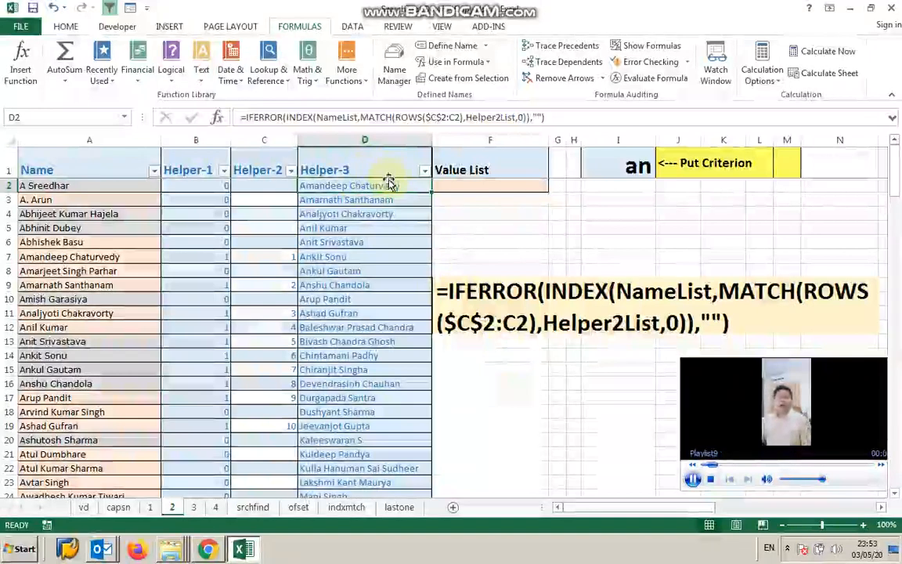
- Try replacing ROWS($C$2:C2) with 1 in the MATCH part of D2's Helper-3 formula, and undo the change
left_click(398, 117)
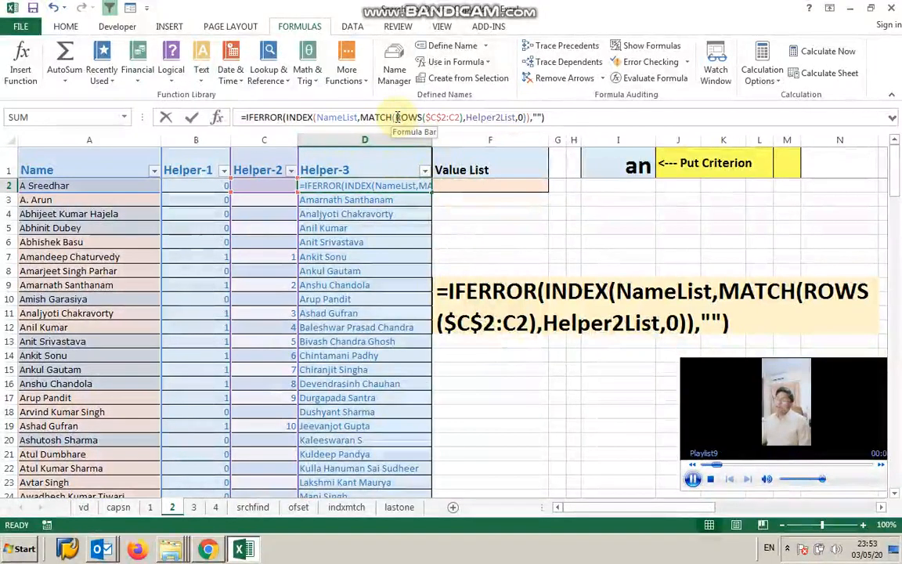
left_click_drag(395, 117, 466, 116)
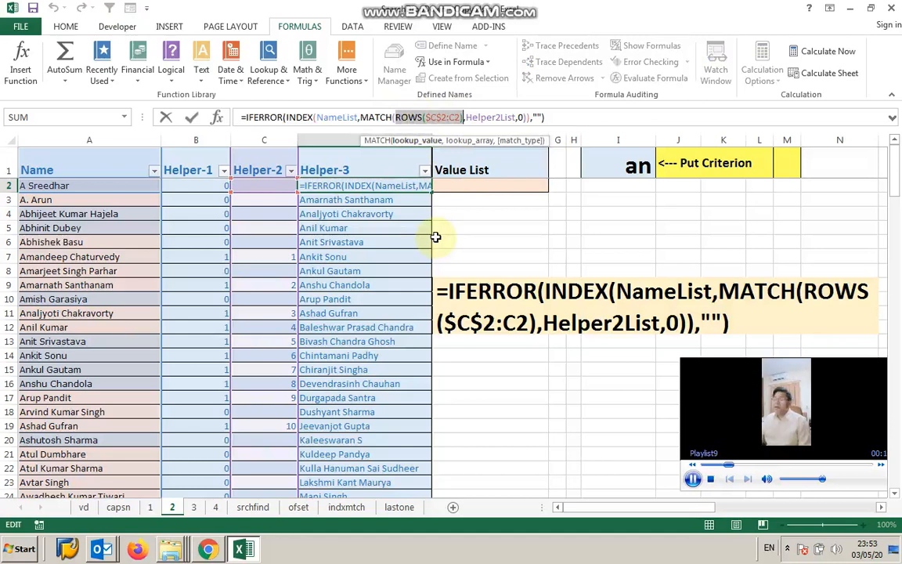
type("1")
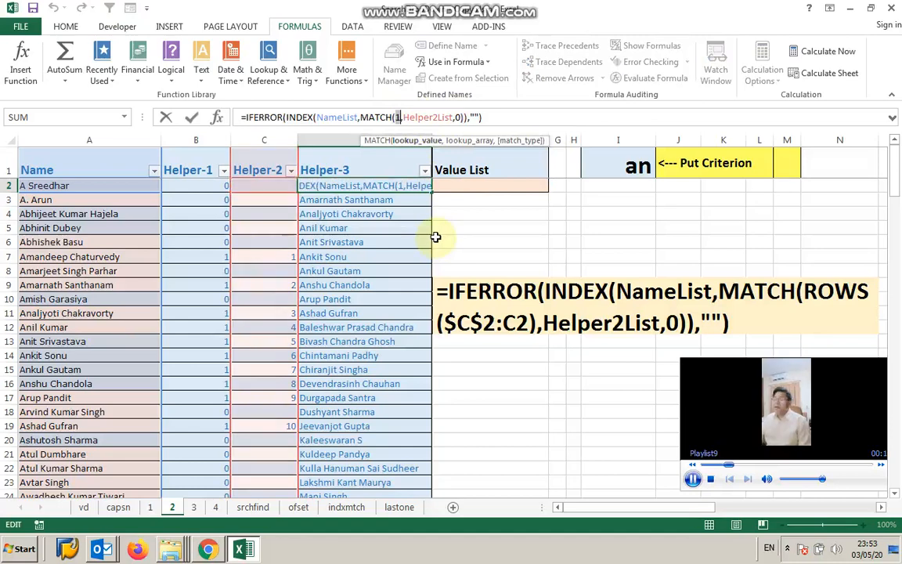
left_click(55, 7)
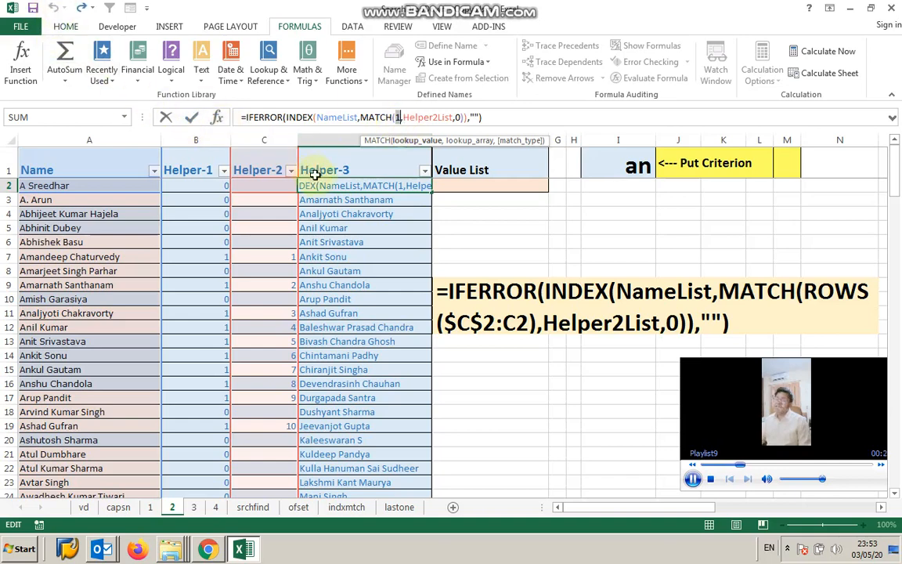
left_click(191, 119)
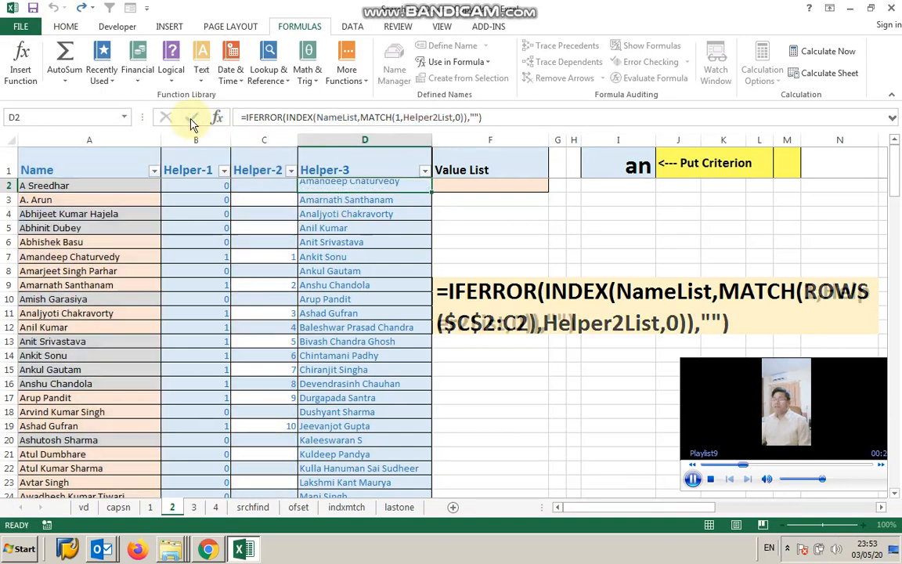
left_click(54, 8)
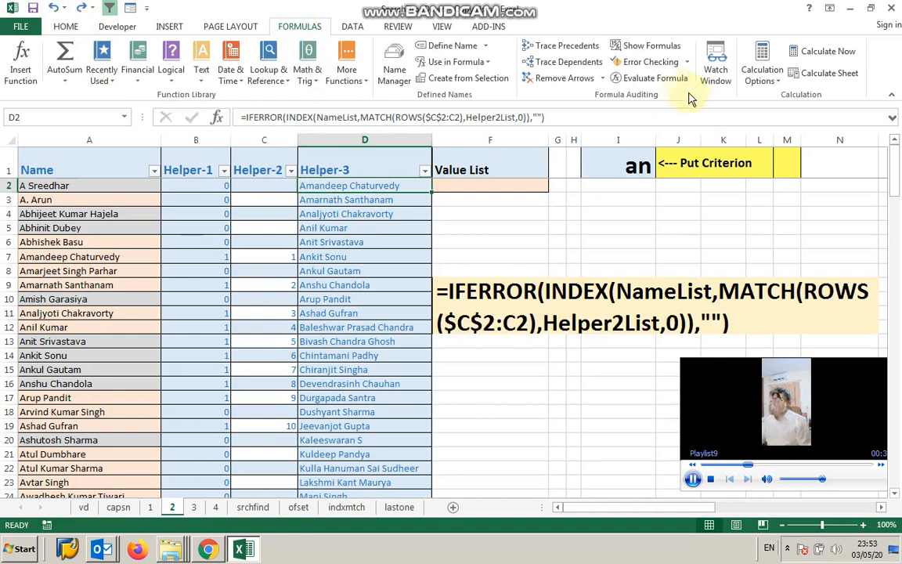
- Evaluate the Helper-3 formula in D2 step by step, from NameList and ROWS through MATCH and INDEX to IFERROR
left_click(639, 78)
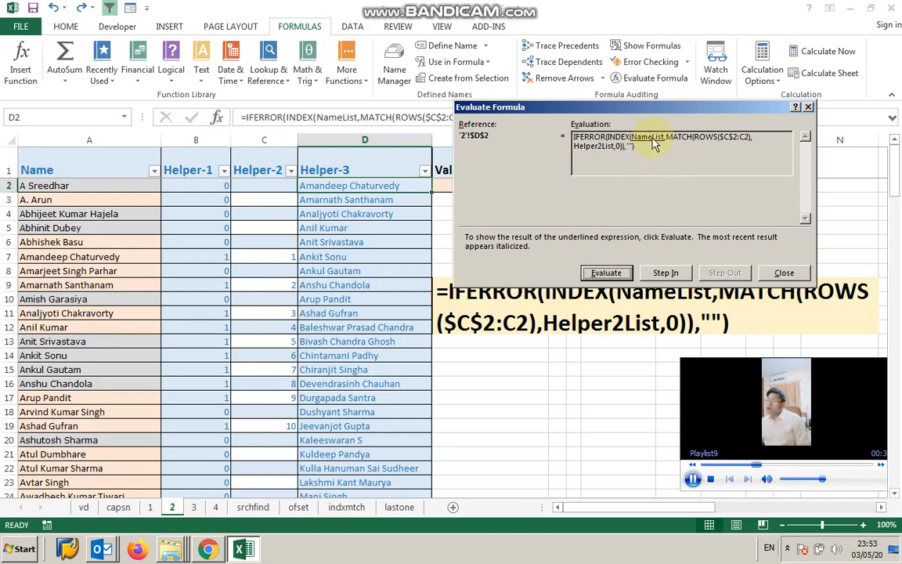
left_click(606, 273)
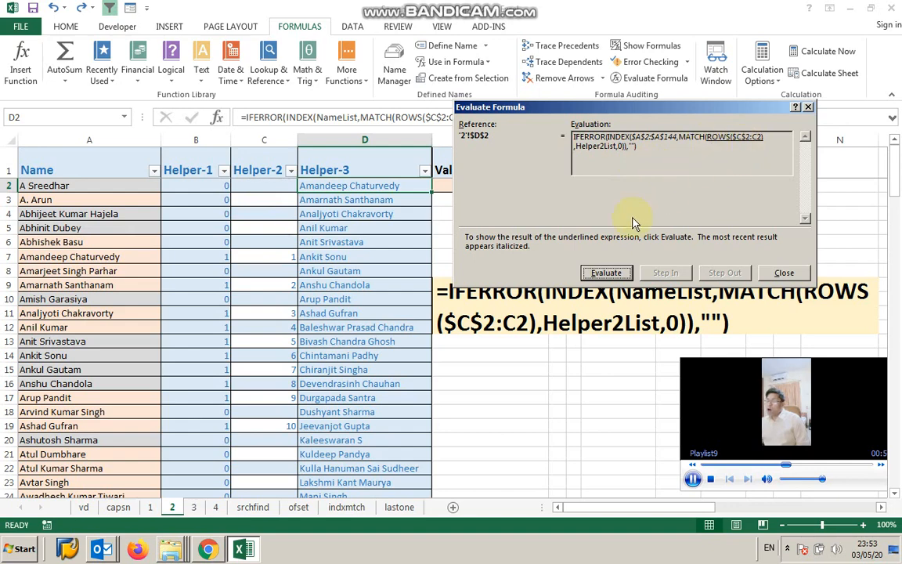
left_click(608, 274)
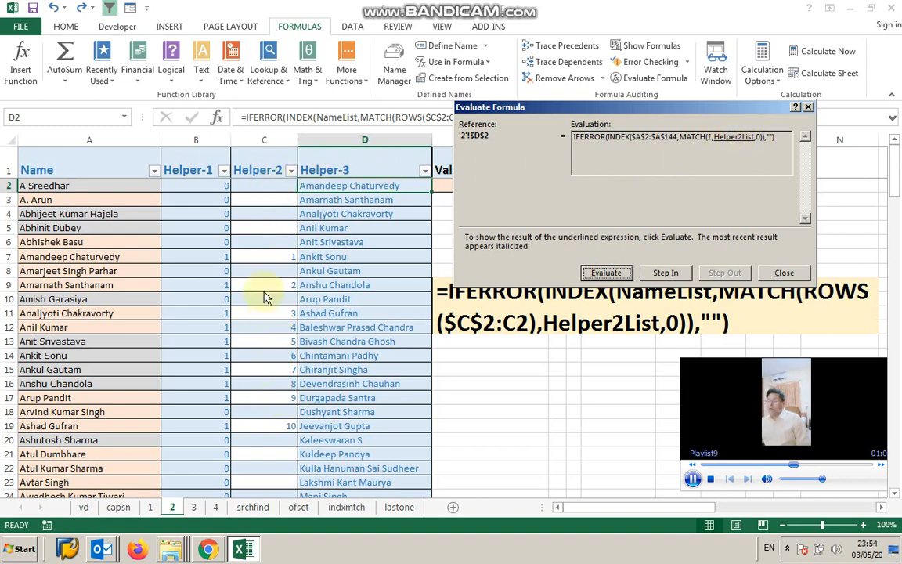
left_click(608, 273)
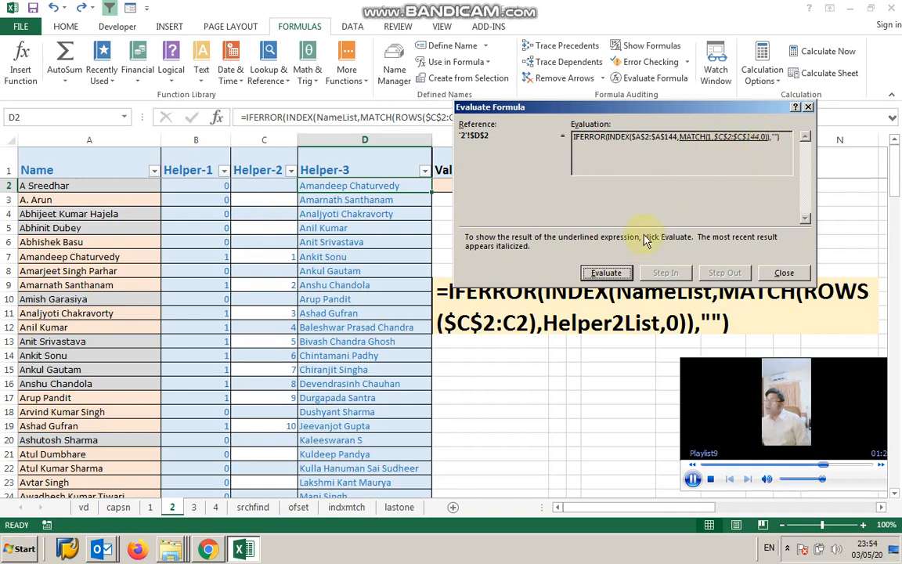
left_click(609, 276)
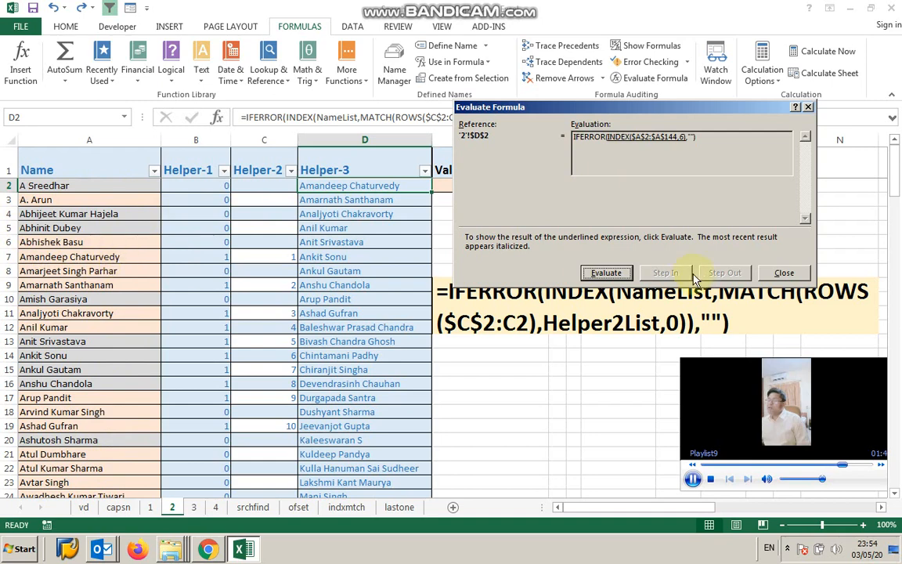
left_click(619, 275)
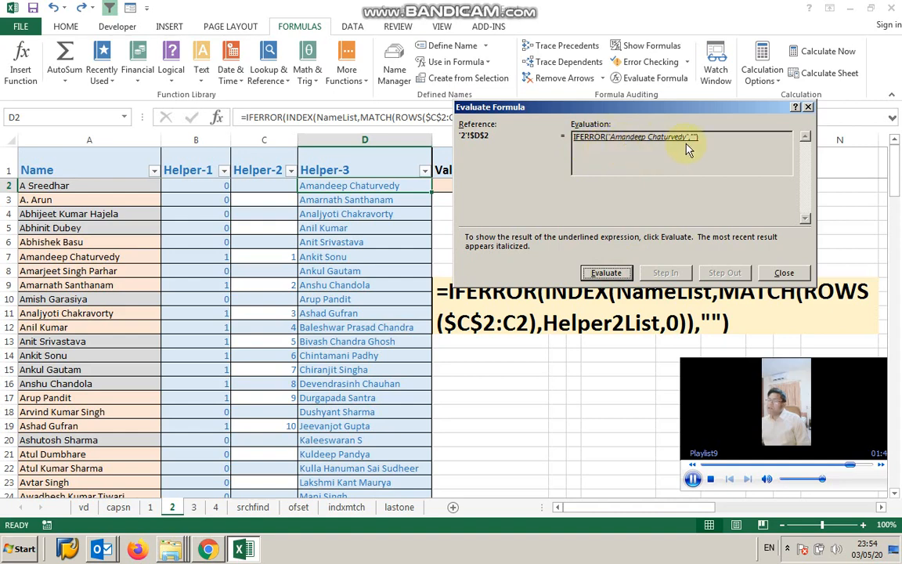
left_click(607, 274)
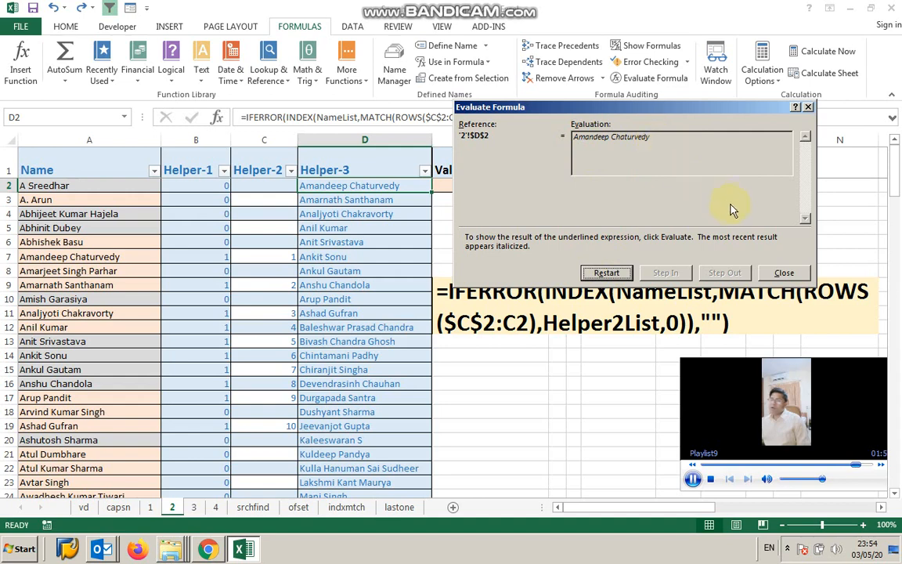
left_click(785, 274)
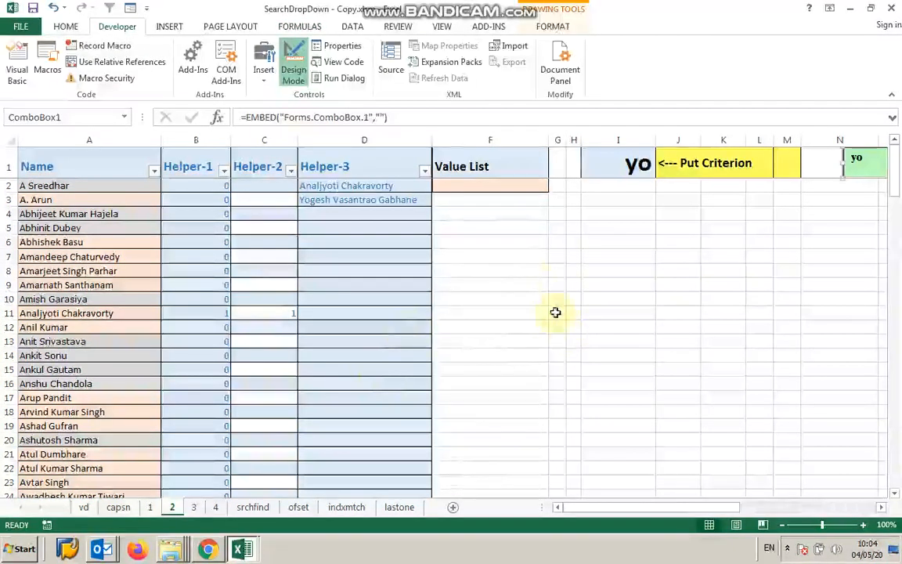
- Draw an ActiveX combo box from the edge of column F into column I, over rows 4 to 6
left_click(517, 256)
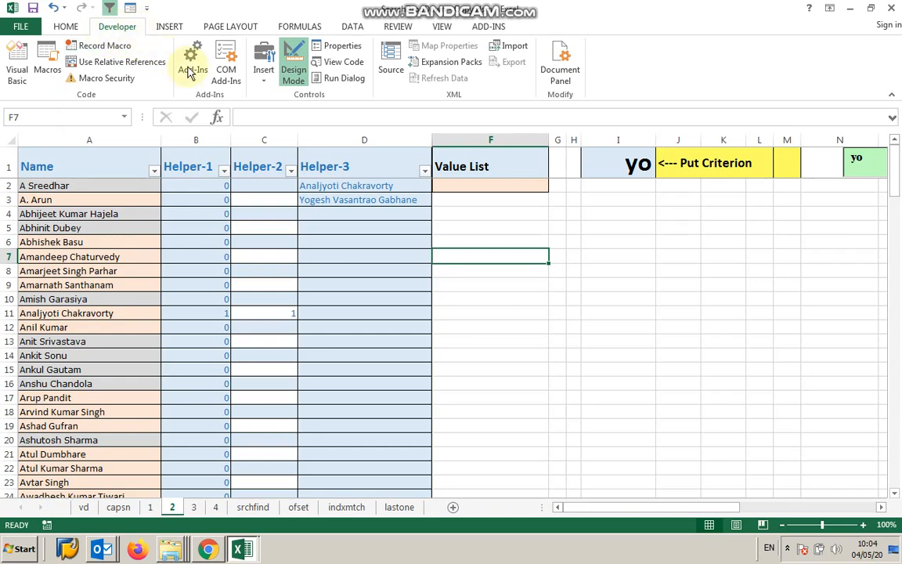
left_click(263, 85)
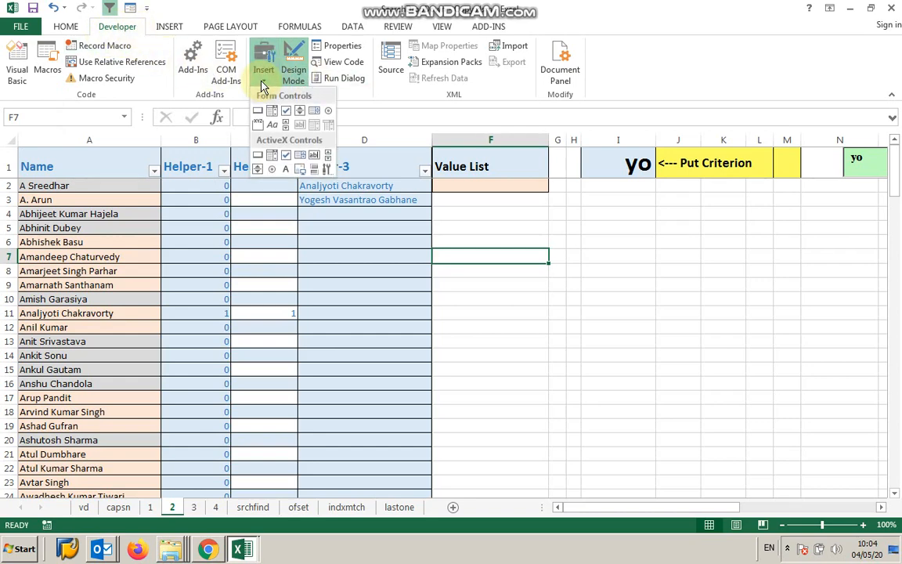
left_click(274, 160)
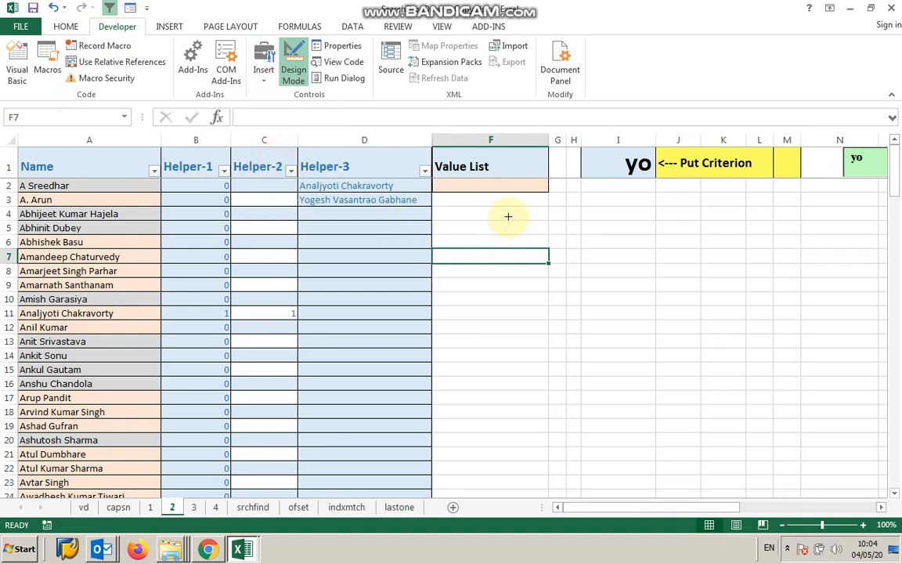
mouse_move(541, 212)
left_mouse_down()
mouse_move(627, 228)
mouse_move(641, 243)
left_mouse_up()
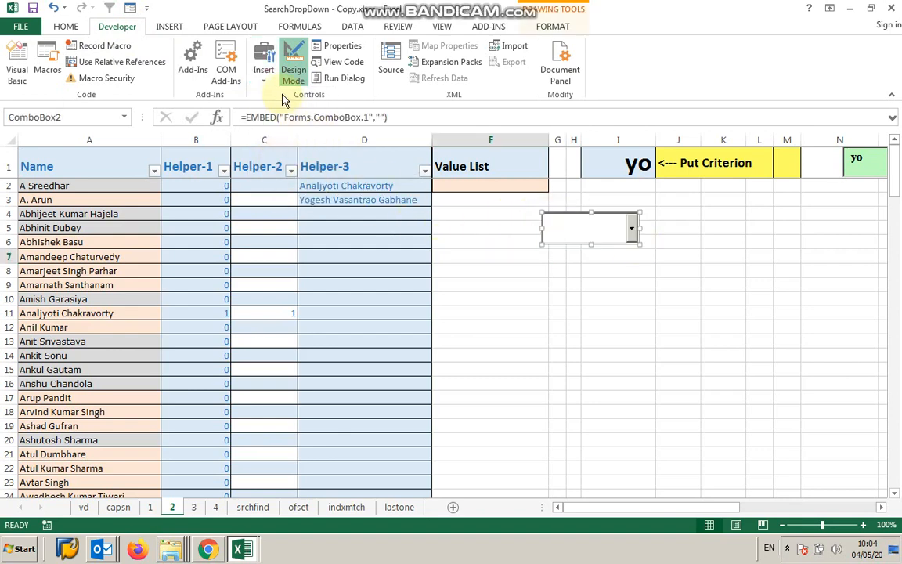
- Move the existing green combo box to just below the criterion cell I1 and delete the newly drawn combo box
left_click(266, 75)
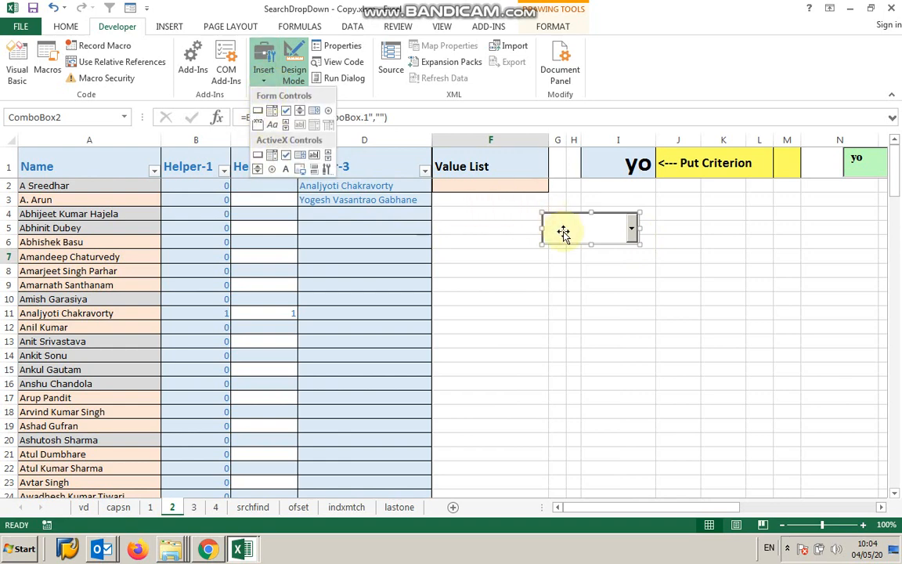
left_click(870, 163)
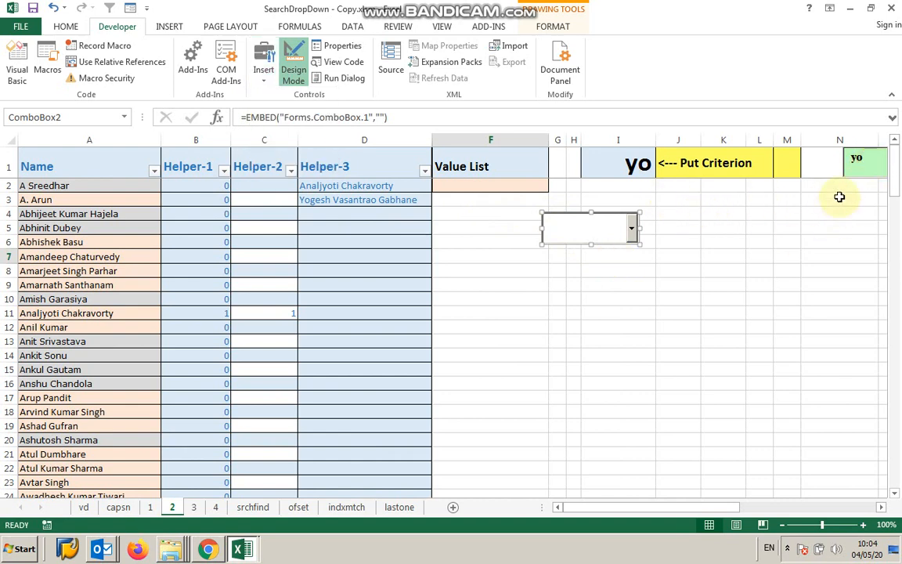
left_click(859, 160)
left_click_drag(862, 157, 597, 190)
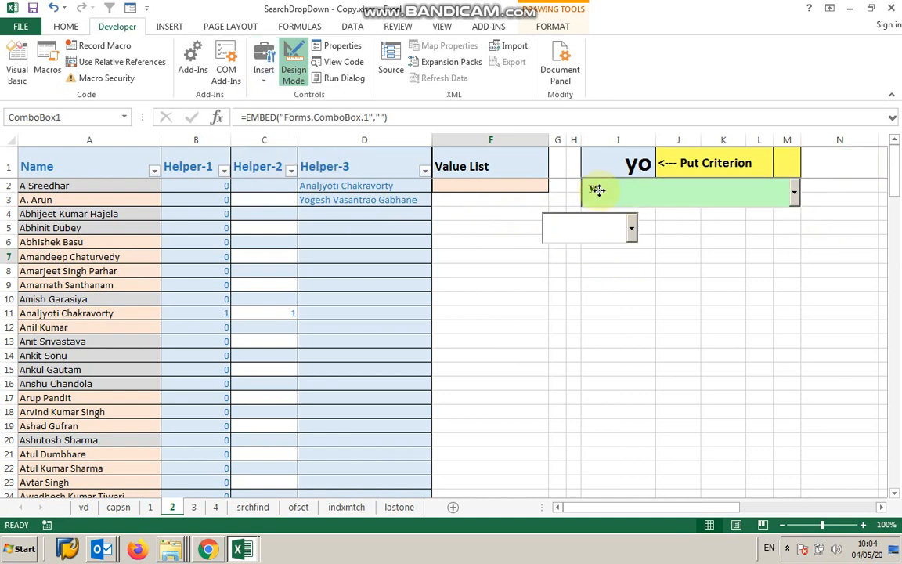
left_click(568, 233)
key("Delete")
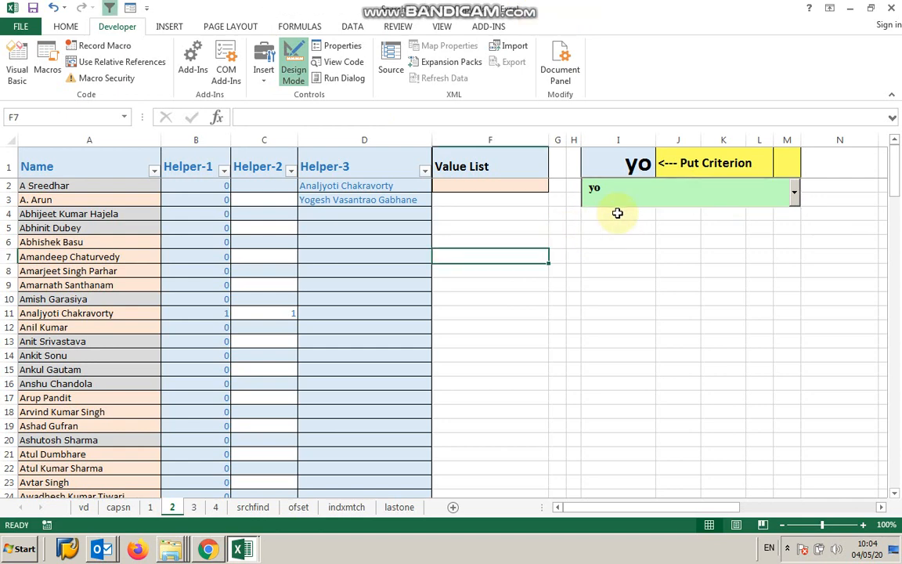
- Examine the green combo box's properties, including its font, LinkedCell, ListFillRange, ListRows and MatchEntry settings
left_click(620, 194)
left_click(329, 47)
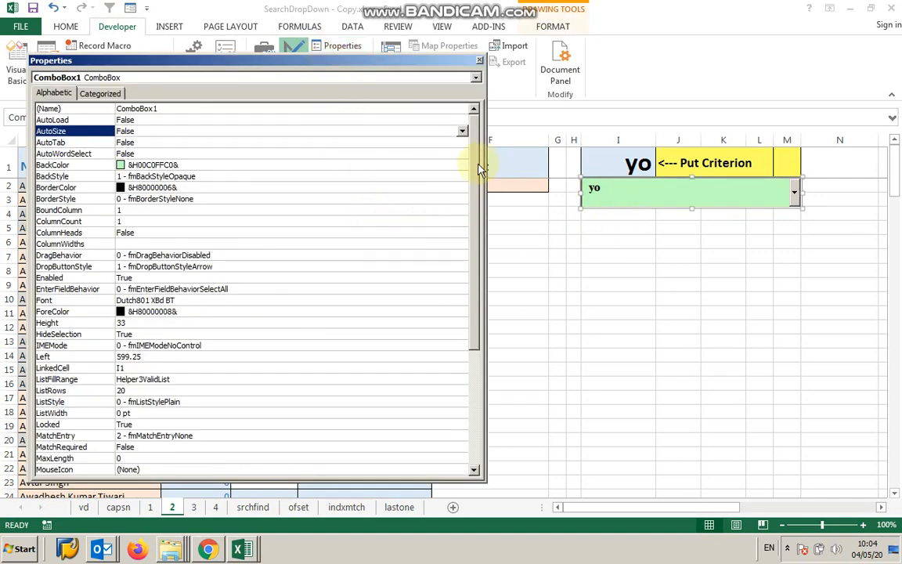
left_click_drag(476, 165, 476, 252)
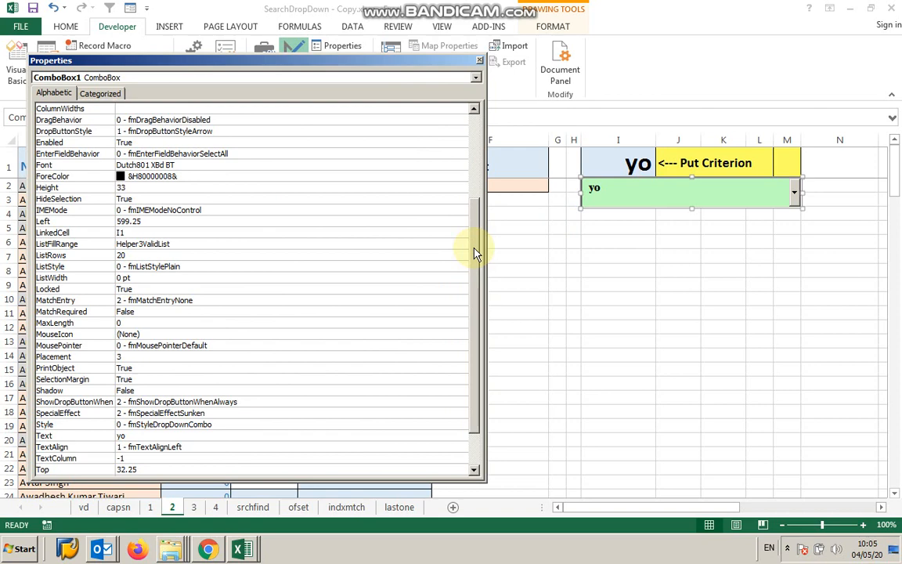
left_click_drag(474, 253, 480, 228)
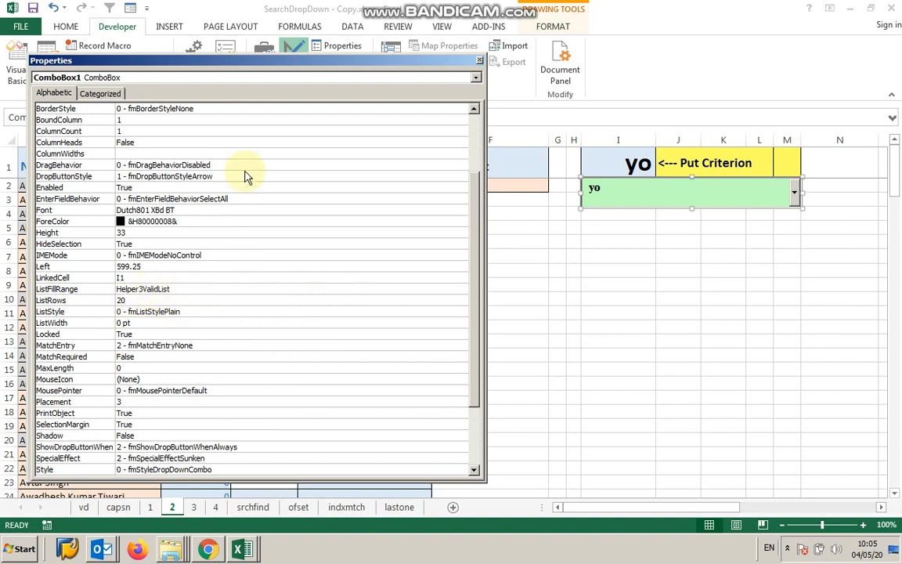
left_click_drag(219, 64, 672, 111)
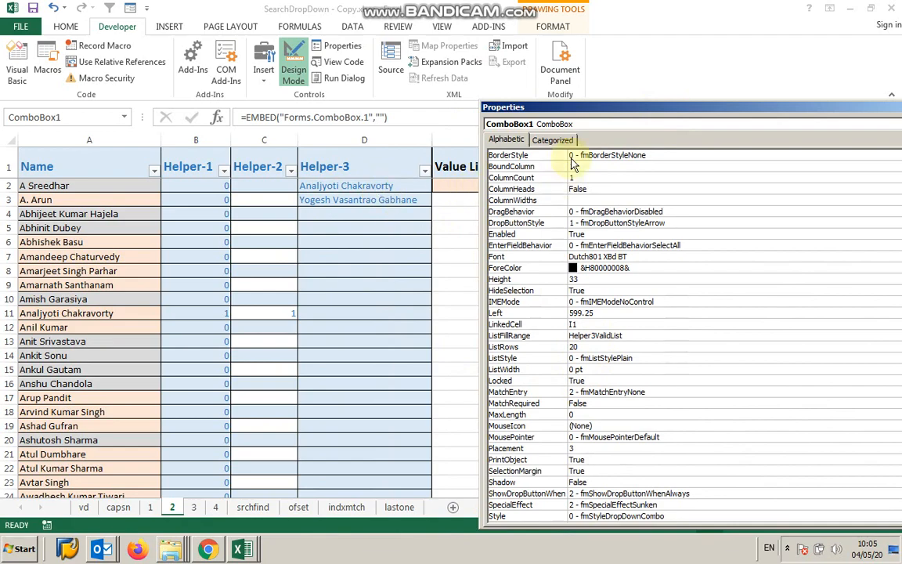
left_click_drag(591, 110, 206, 75)
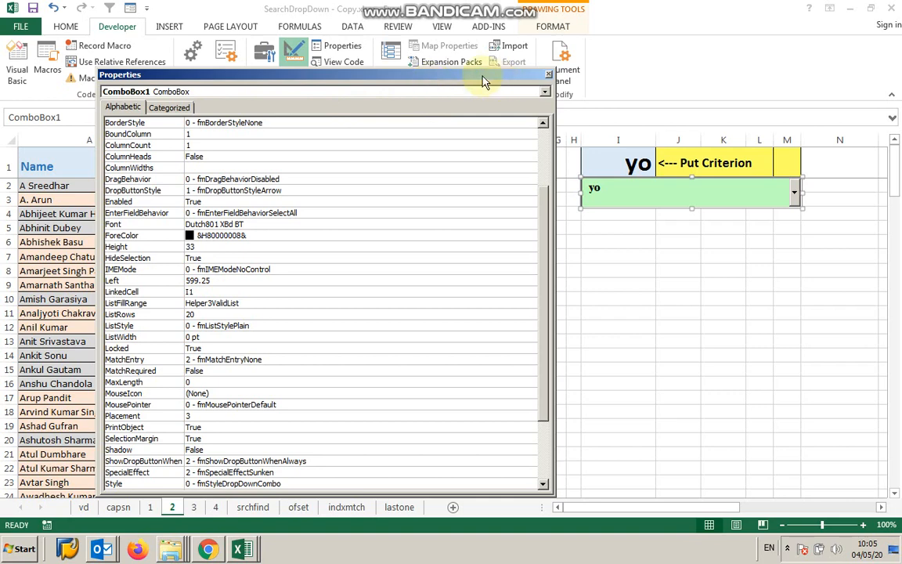
left_click_drag(484, 80, 571, 115)
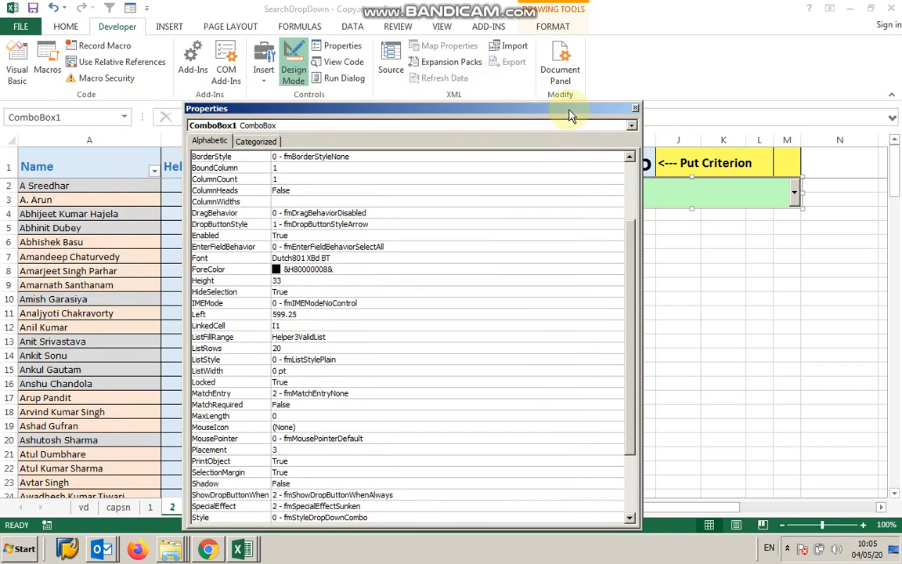
left_click(635, 109)
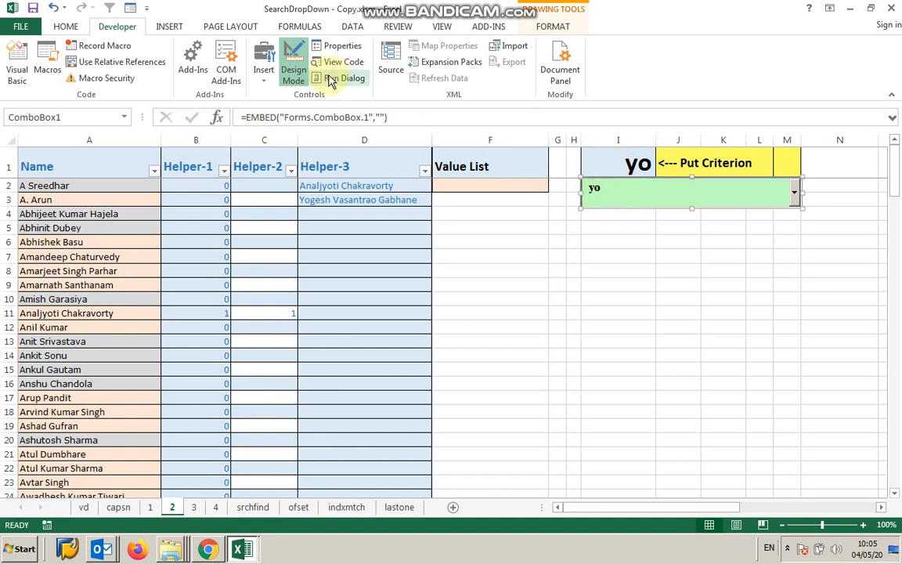
left_click(336, 47)
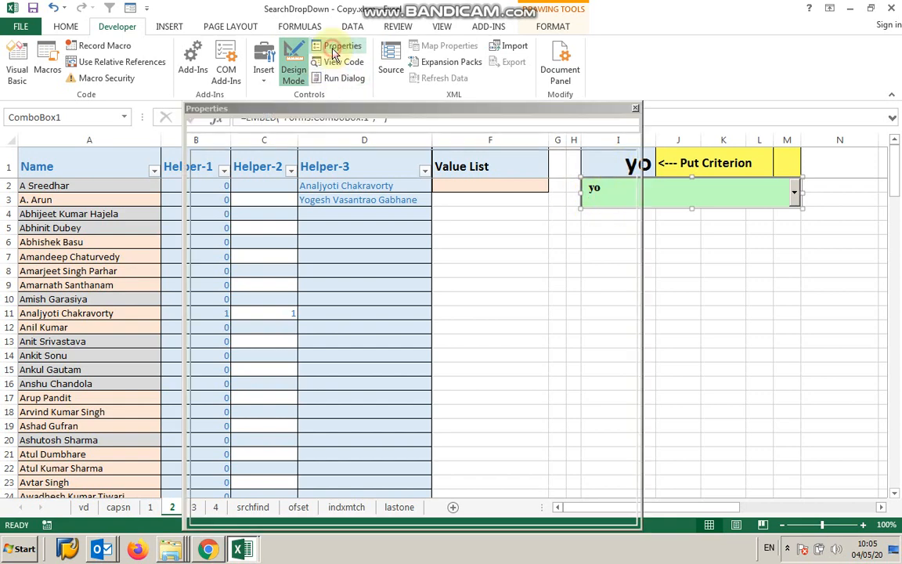
left_click(635, 108)
- Examine the green combo box's Change event code and its available events in the Visual Basic editor
double_click(632, 192)
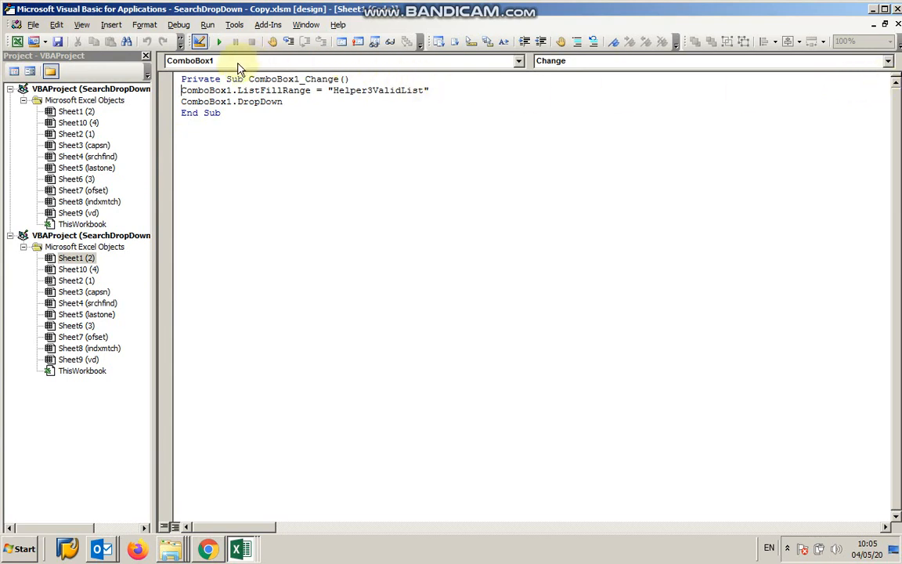
left_click(889, 62)
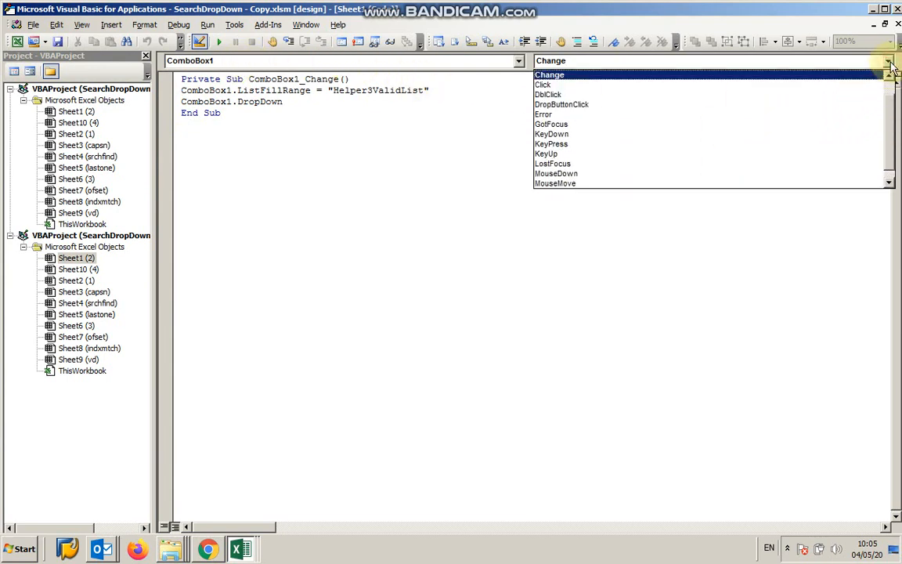
left_click(889, 62)
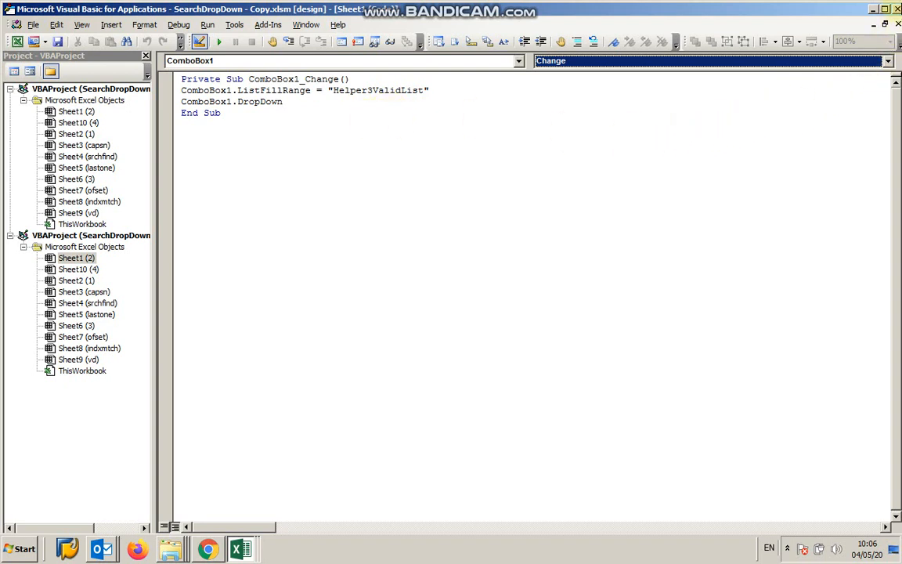
left_click(897, 9)
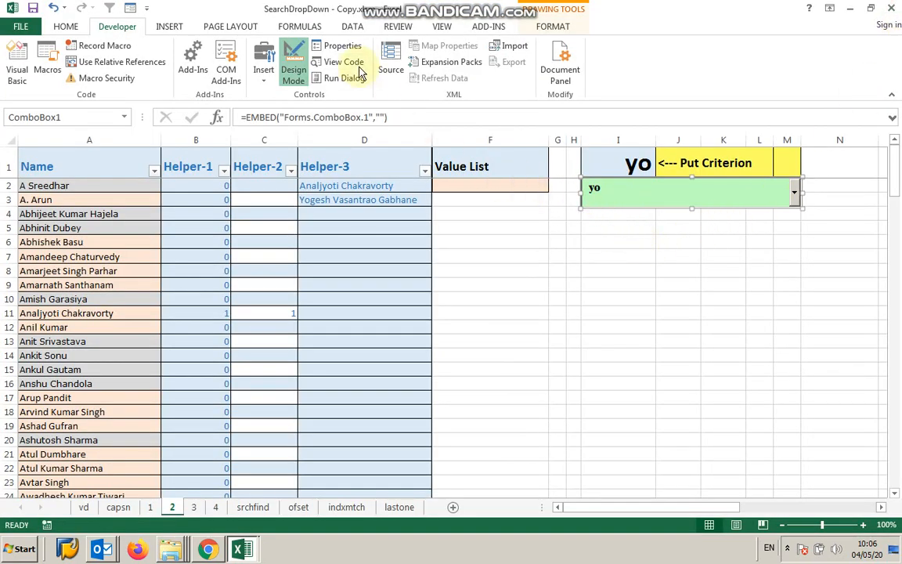
- Set the green combo box's LinkedCell property to I1 and close its properties
left_click(343, 49)
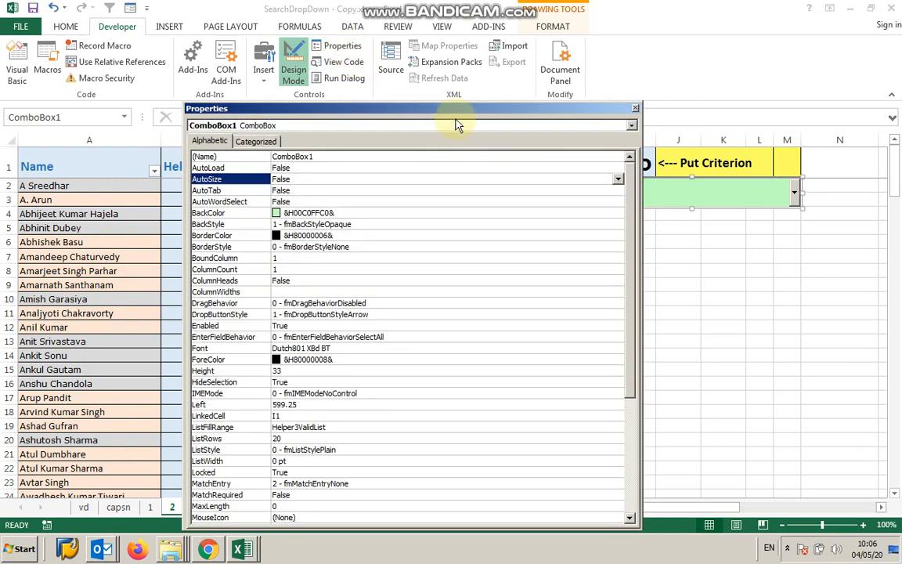
left_click_drag(411, 107, 304, 98)
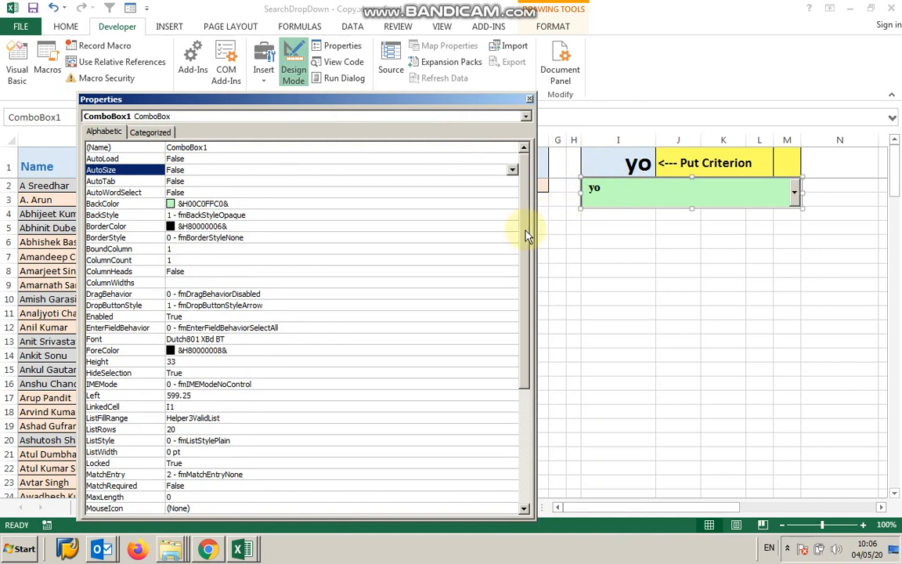
left_click_drag(527, 236, 536, 272)
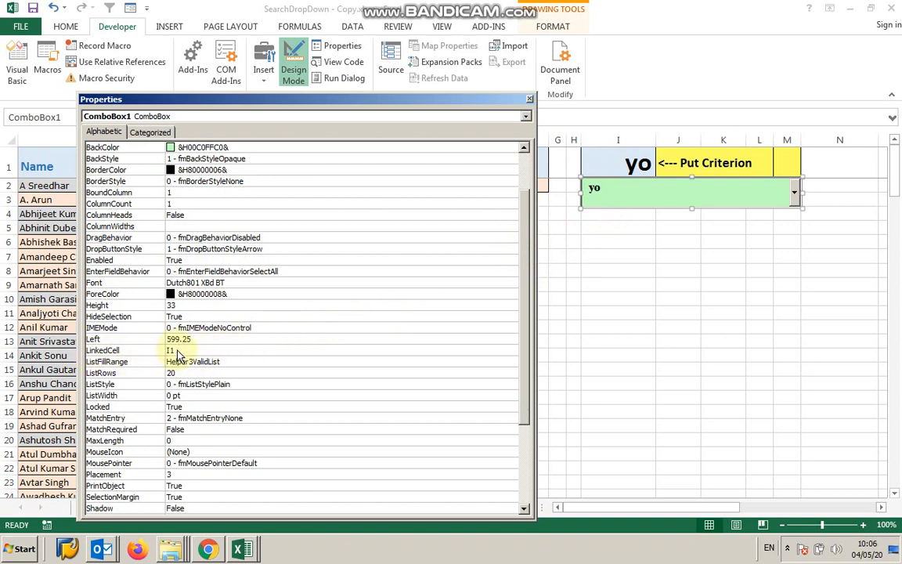
left_click(161, 350)
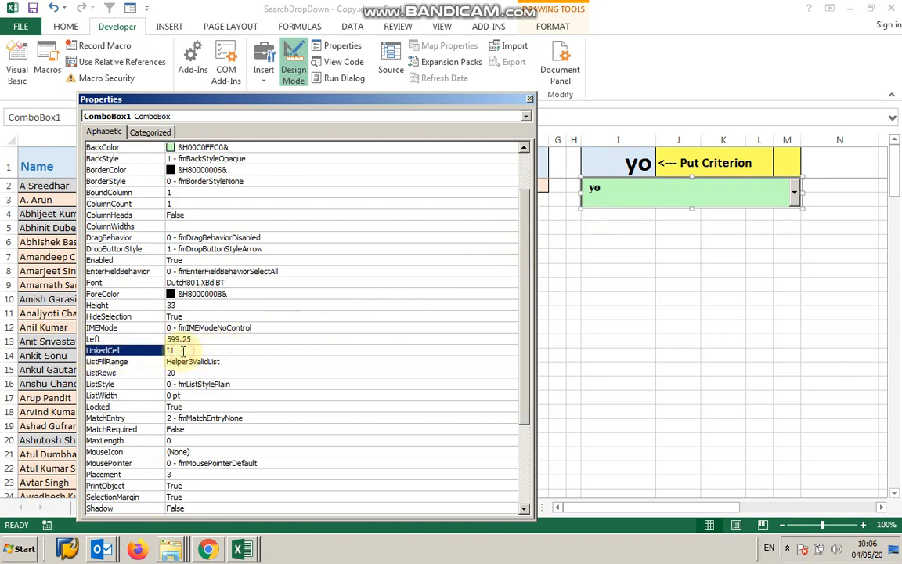
type("I")
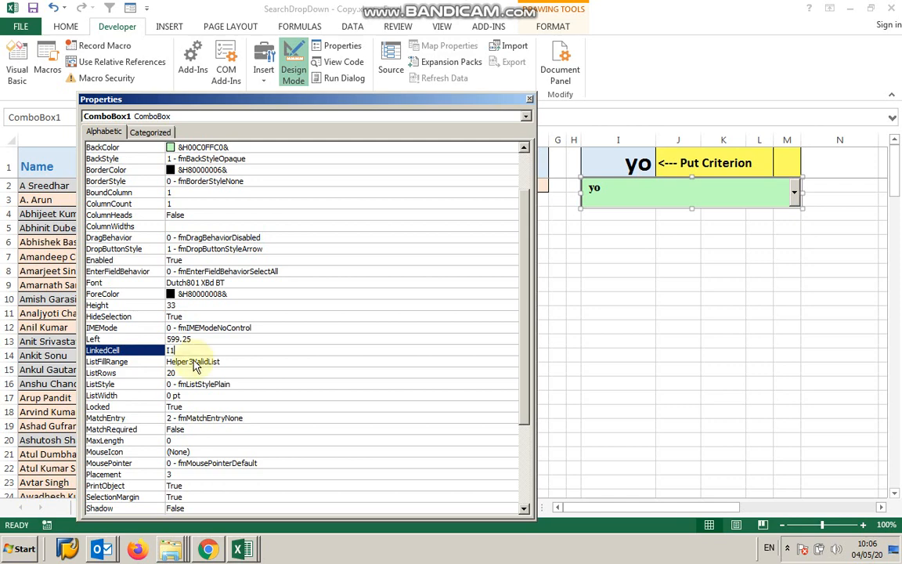
left_click(531, 100)
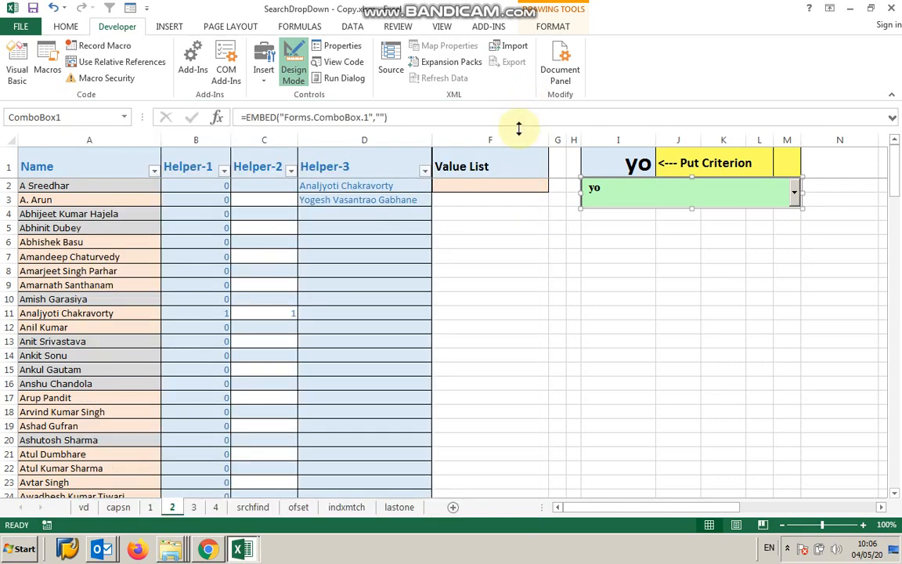
- Place the combo box over row 1 from column F, widen it through column M, and leave design mode
left_click_drag(597, 195, 445, 160)
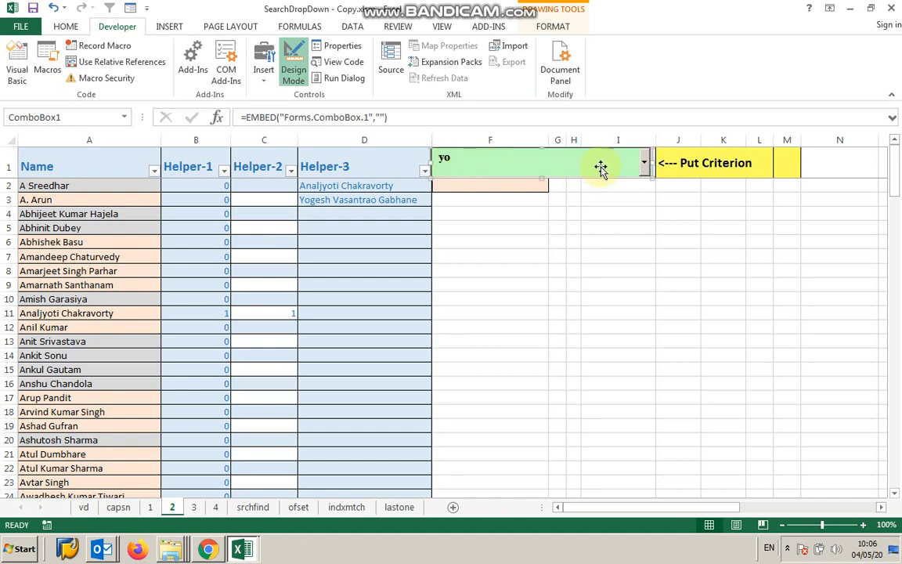
left_click_drag(651, 163, 799, 163)
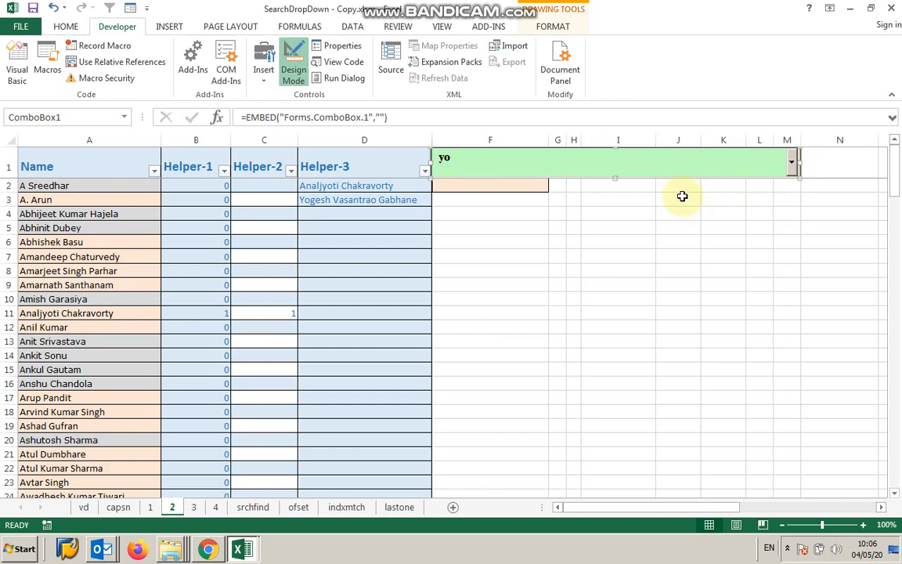
left_click(294, 69)
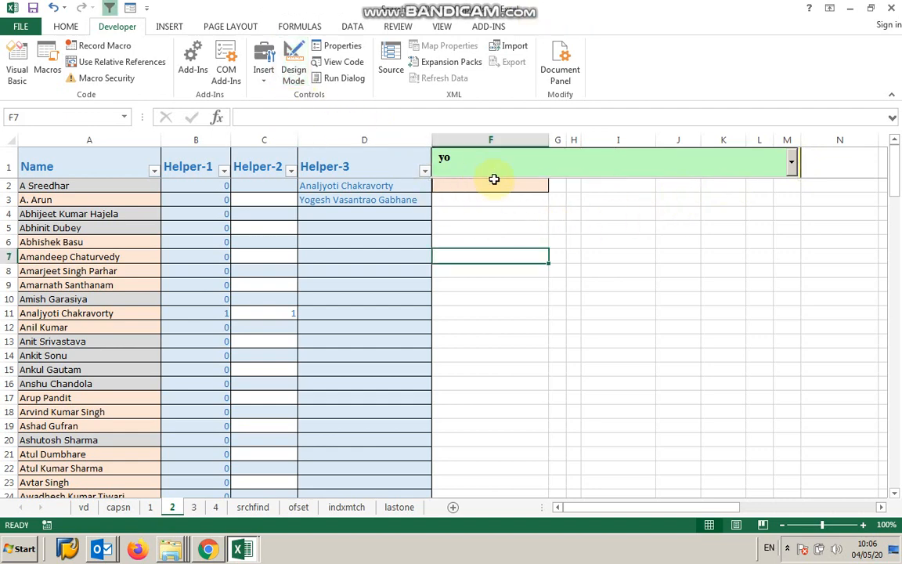
- Test the combo box's drop-down with its current criterion and the search terms bi, am, ab and sh
left_click(792, 163)
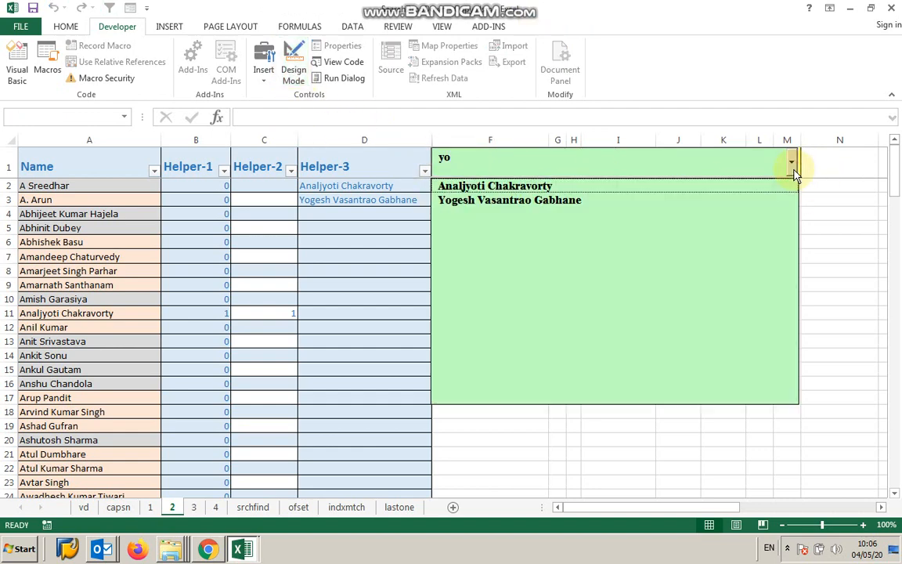
left_click(466, 162)
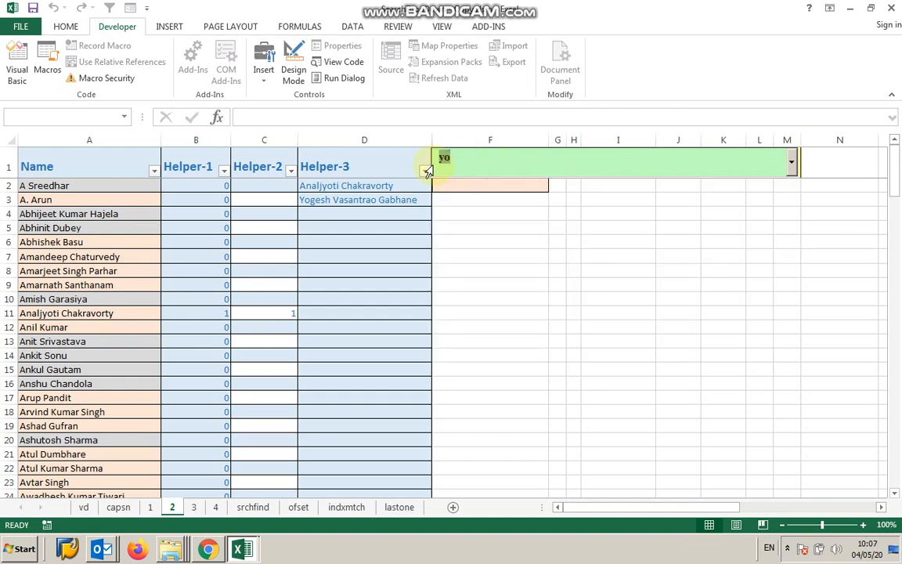
type("bi")
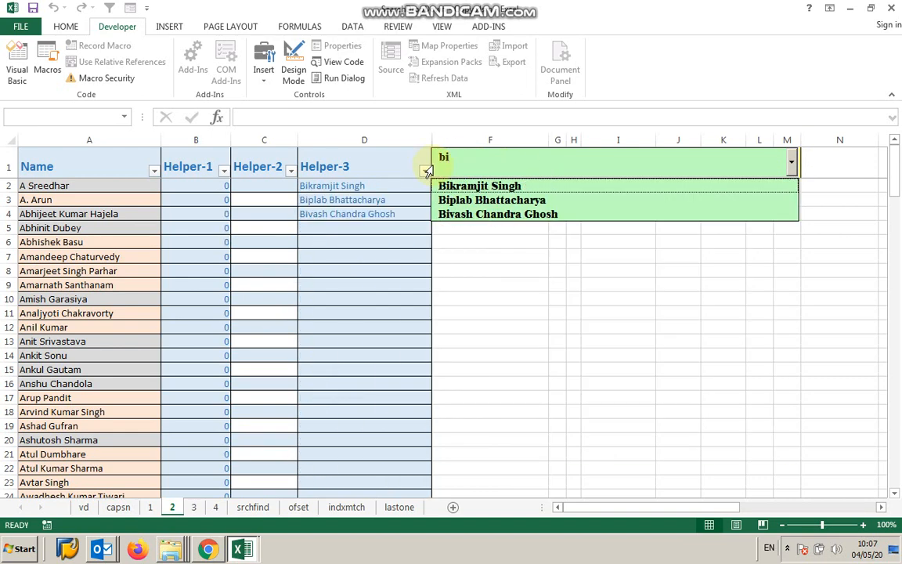
left_click(431, 161)
type("am")
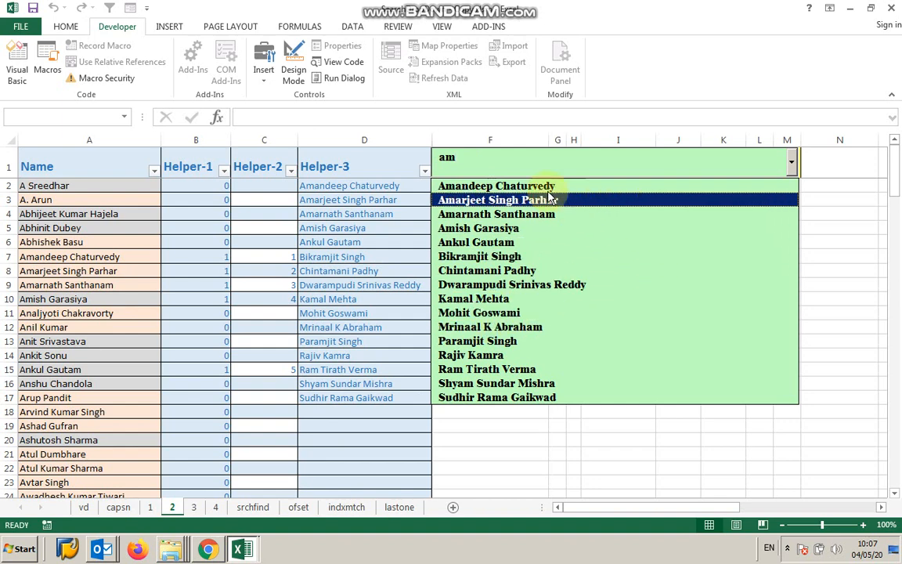
double_click(468, 158)
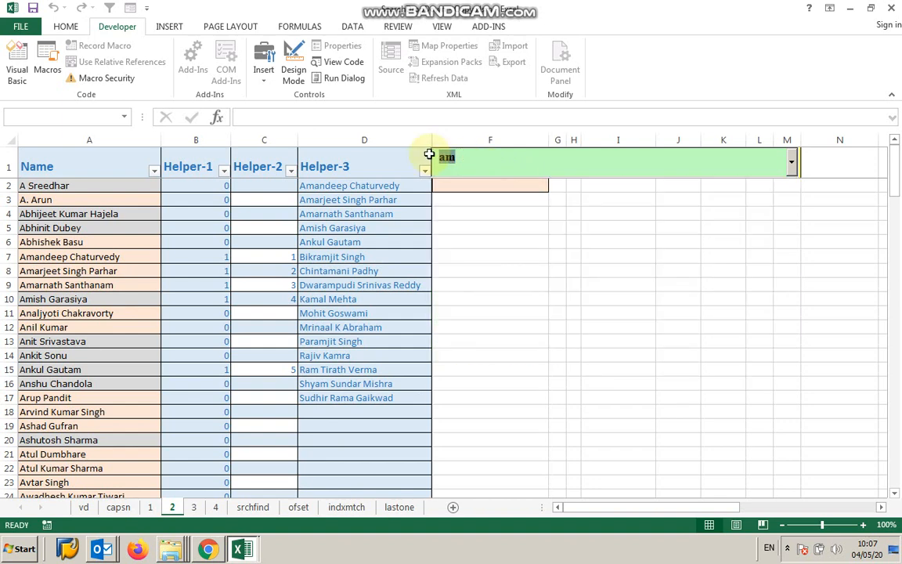
type("ab")
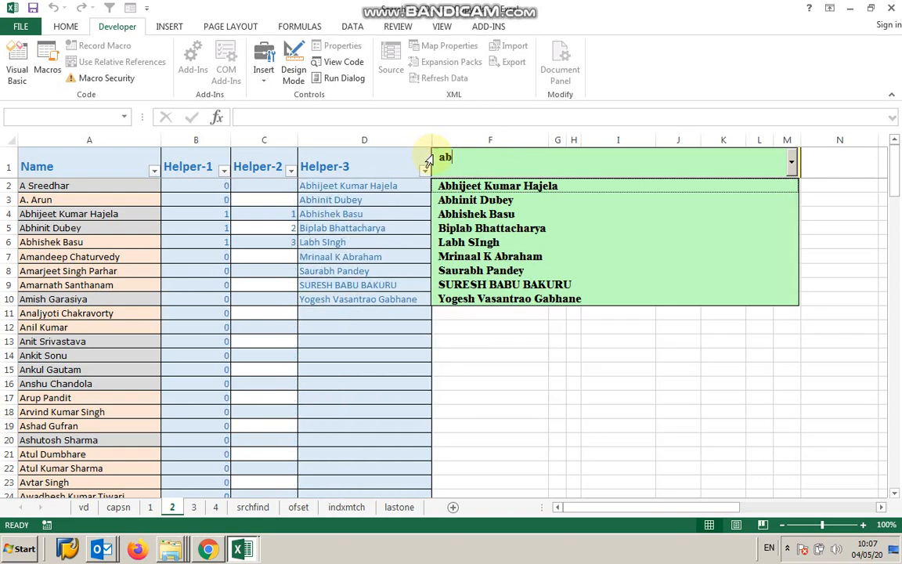
double_click(436, 159)
type("sh")
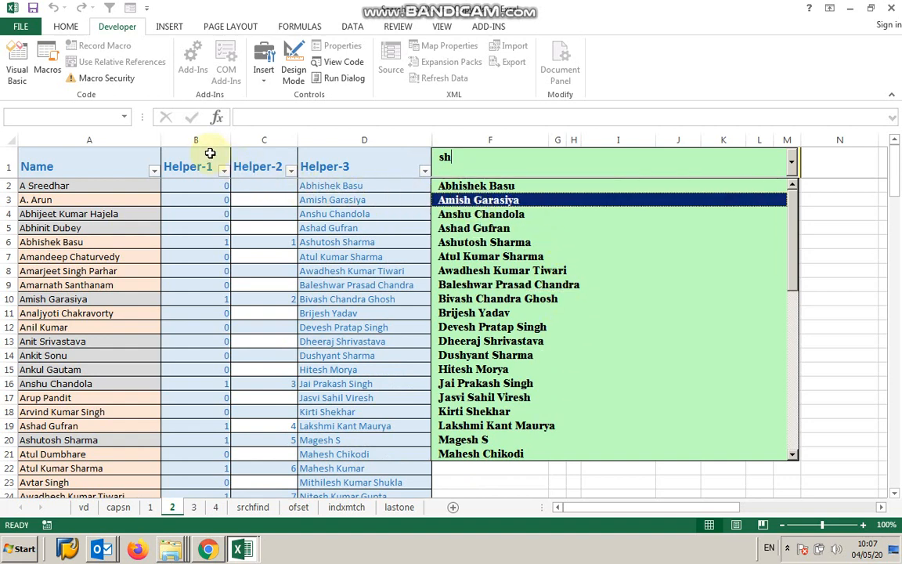
- Hide the Helper-1 to Helper-3 columns B through D
left_click_drag(198, 140, 348, 141)
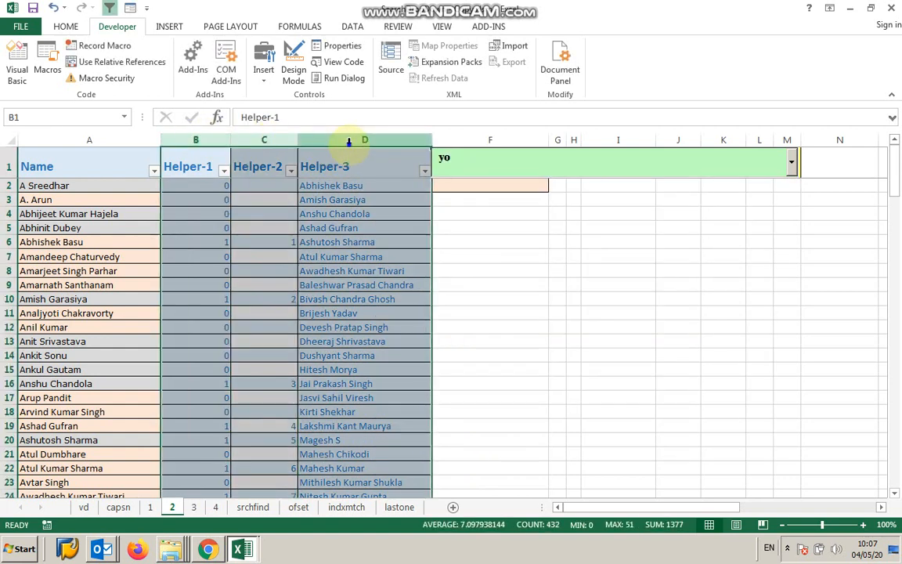
right_click(353, 144)
left_click(379, 329)
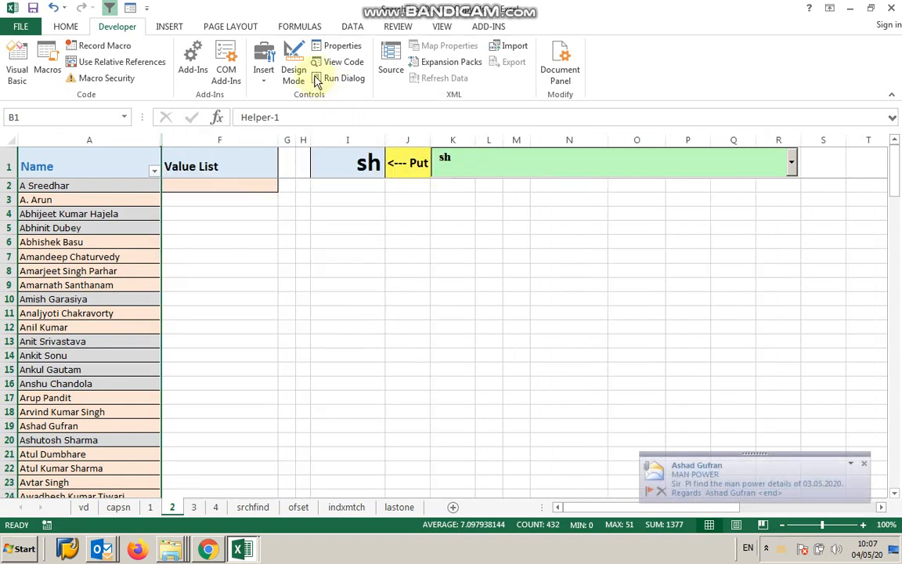
- Move the combo box back over F1, stretch it to the edge of column M, and leave design mode
left_click(294, 66)
left_click_drag(444, 163, 174, 158)
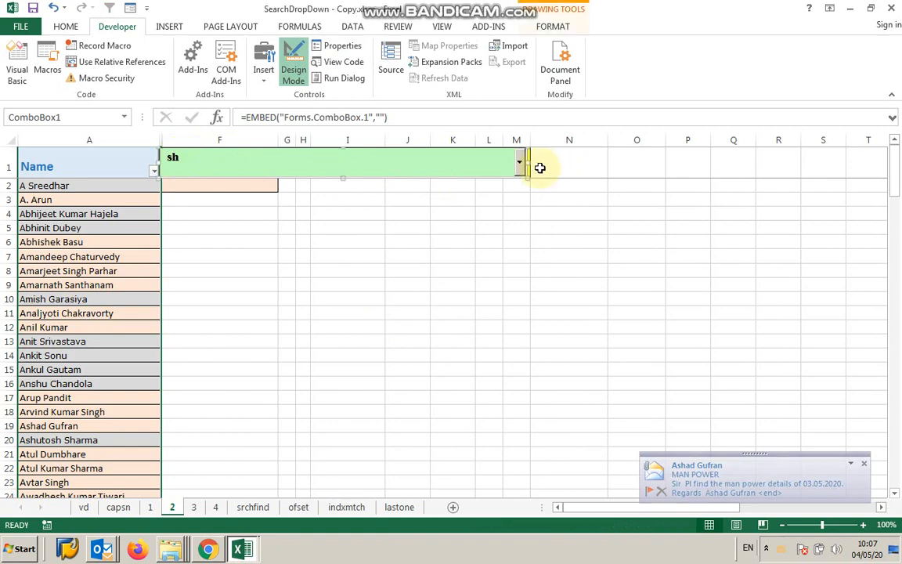
left_click_drag(526, 162, 530, 162)
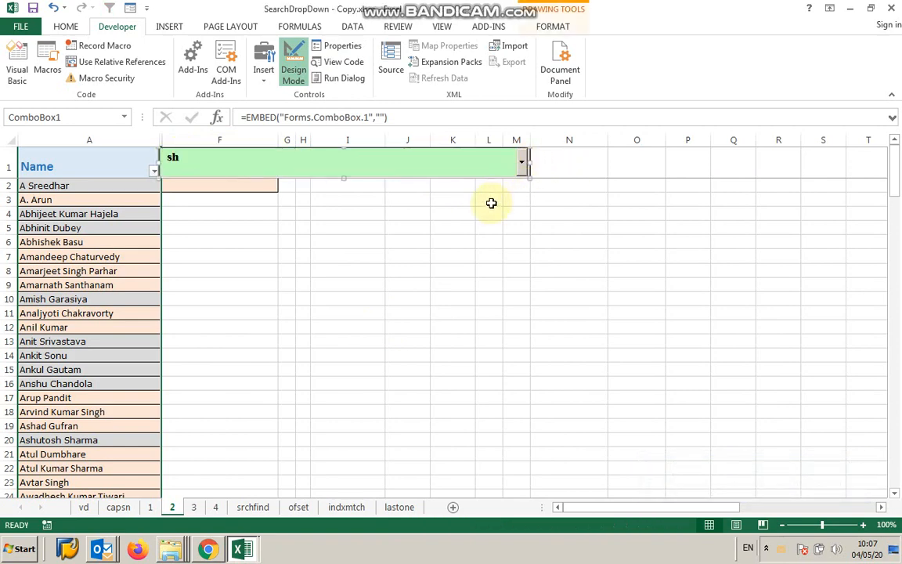
left_click(295, 72)
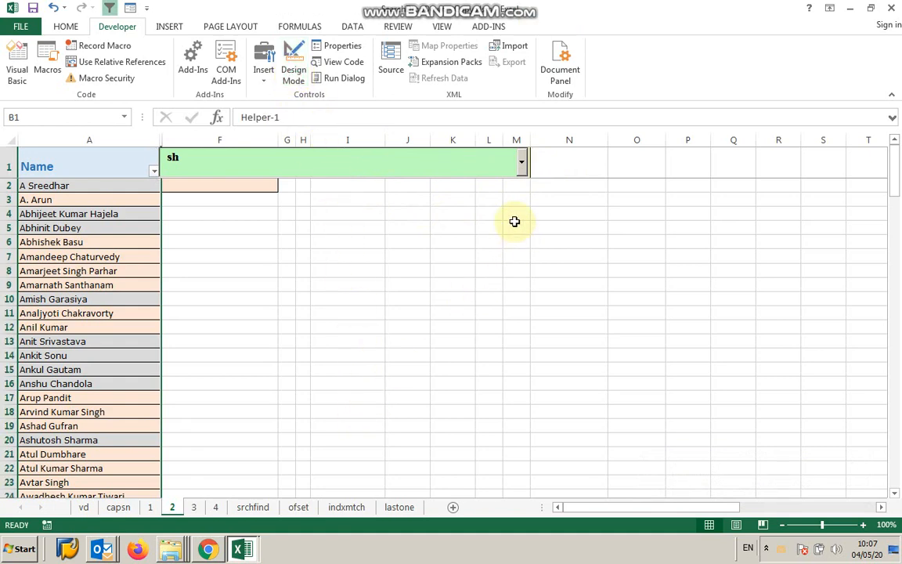
- Check the combo box's list for the criterion sh and switch to the lastone sheet
left_click(521, 163)
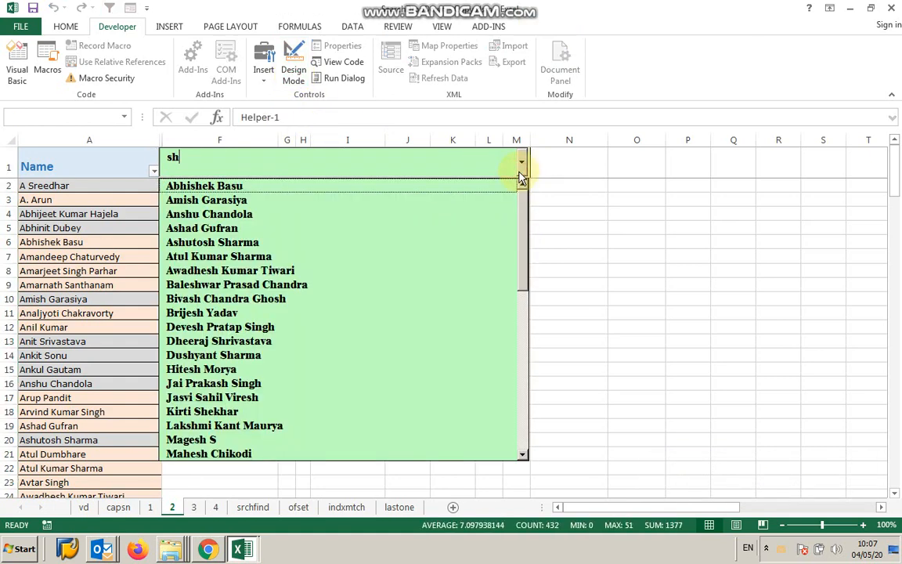
left_click(399, 508)
left_click(399, 507)
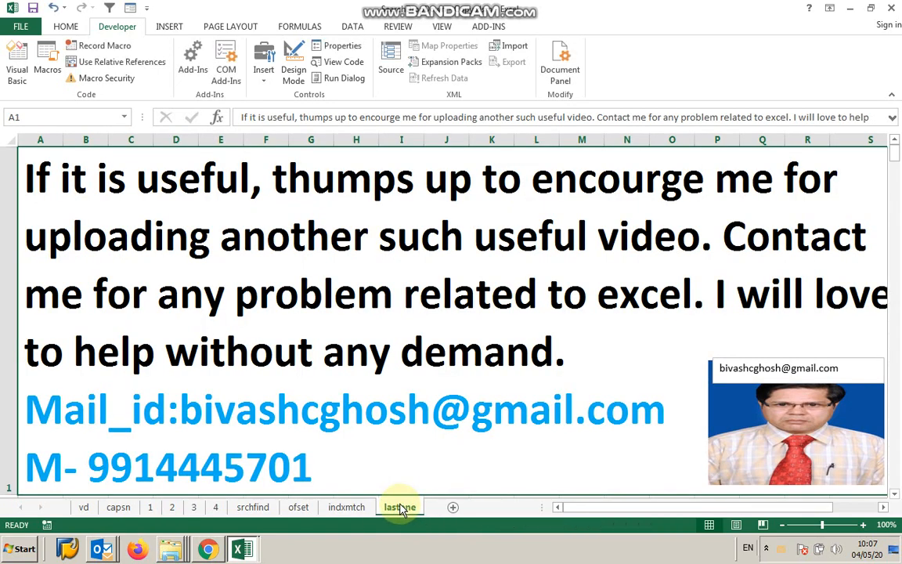